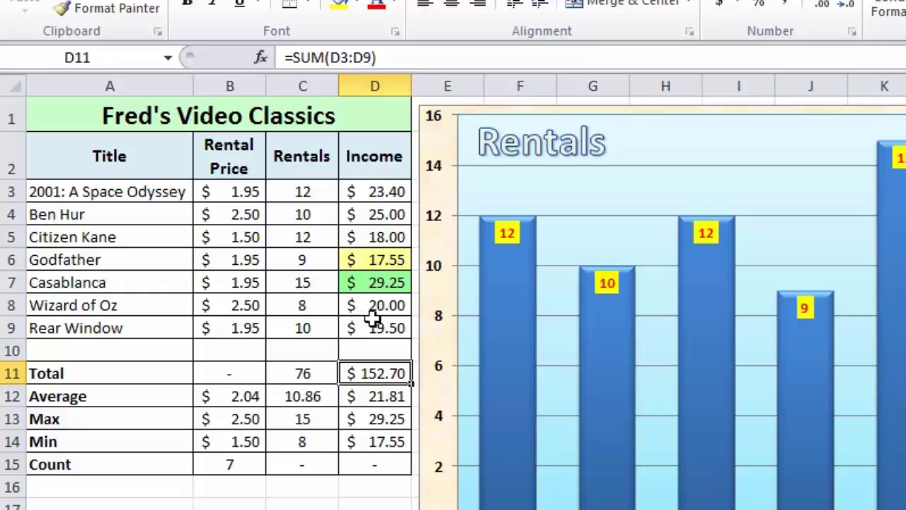
Examine the cell range used by the Income total formula in D11, leaving the formula as it is
double_click(383, 373)
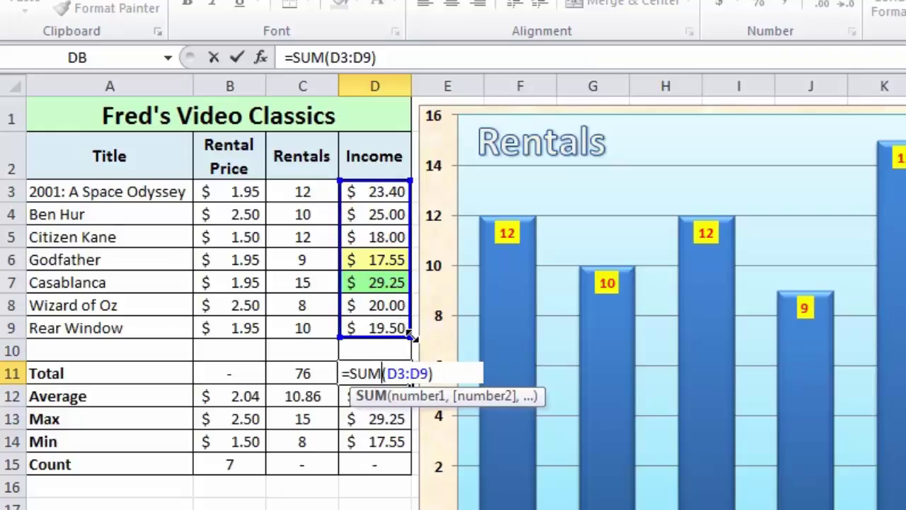
mouse_move(410, 339)
left_mouse_down()
mouse_move(409, 292)
mouse_move(416, 343)
left_mouse_up()
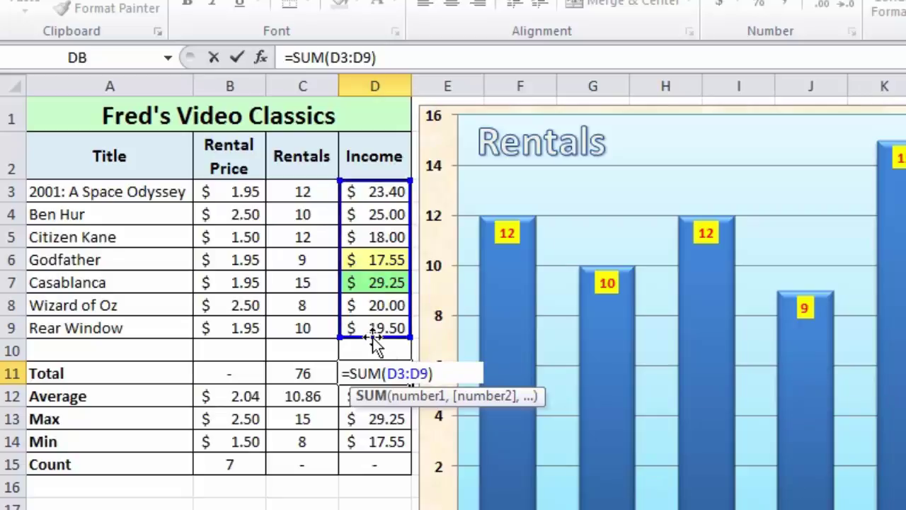
key("ctrl+Return")
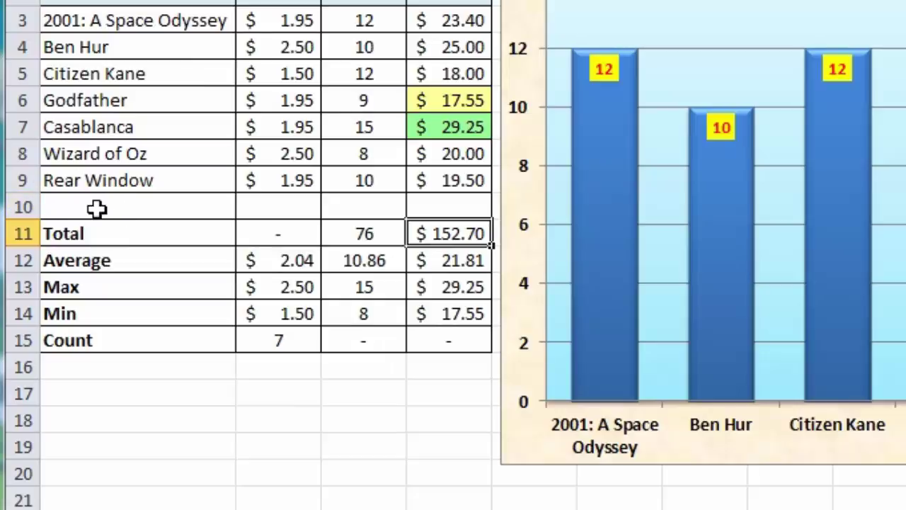
Insert a new row at row 10, directly below the Rear Window entry
left_click(23, 206)
right_click(30, 208)
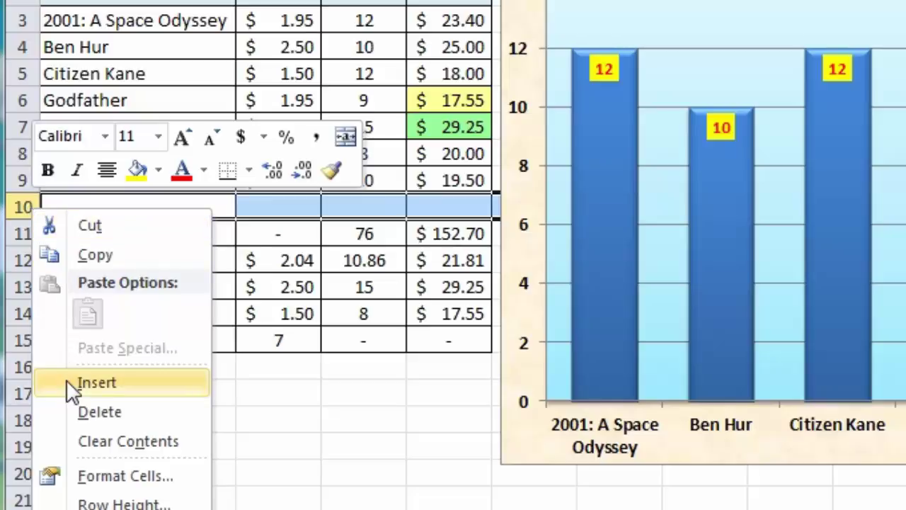
left_click(116, 383)
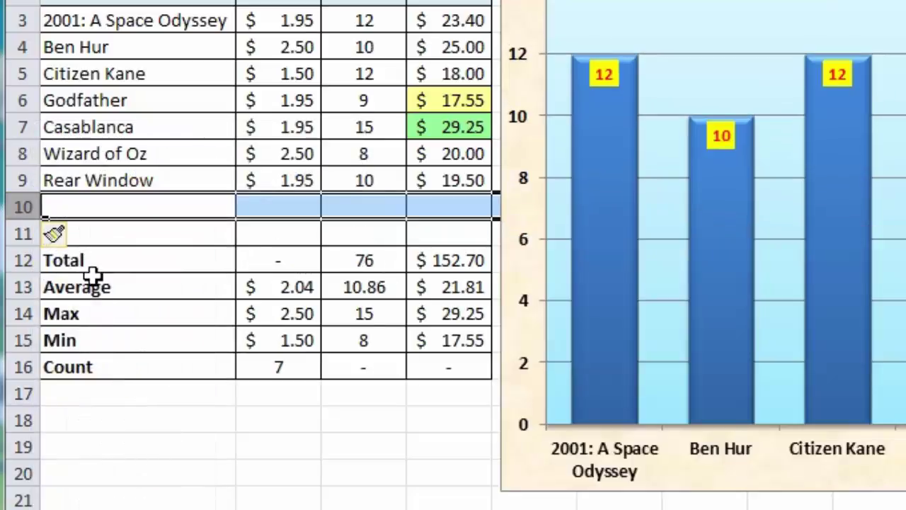
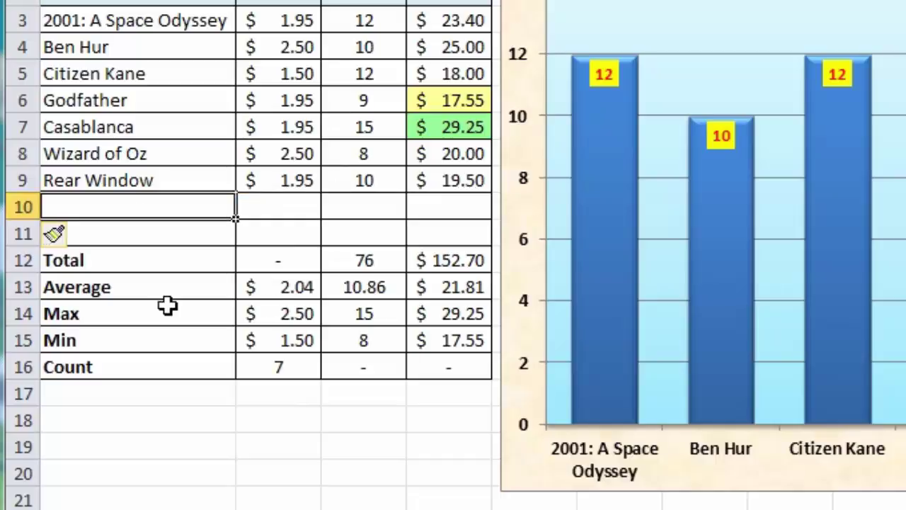
Enter a new video in row 10 with title Jaws, rental price 1.95 and 12 rentals
type("Jaws")
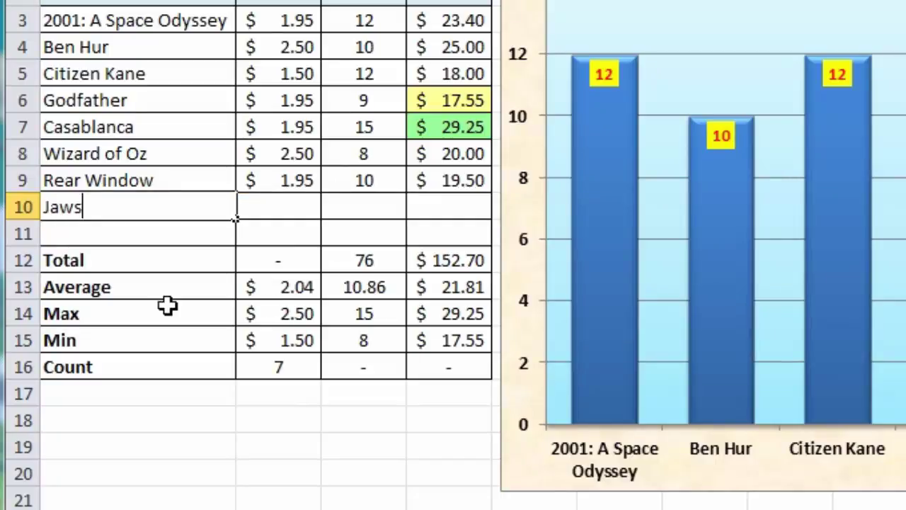
key("Tab")
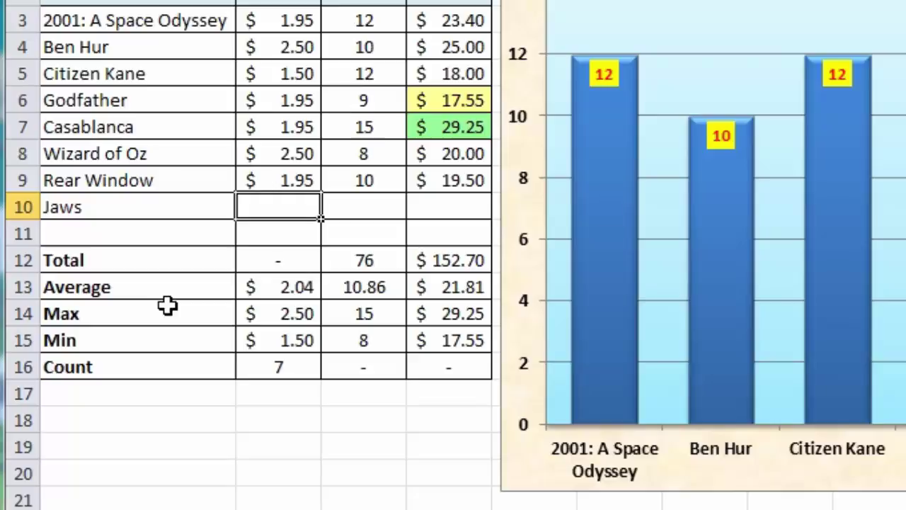
type("1.95")
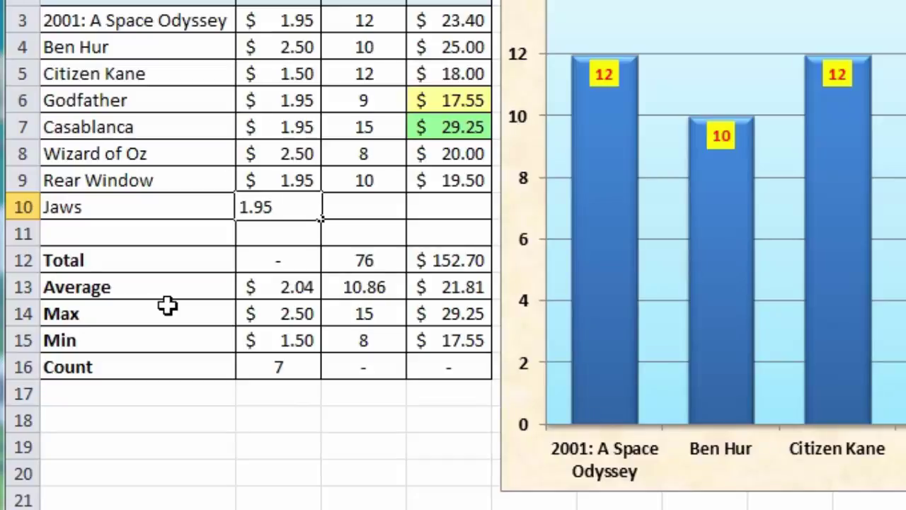
key("Tab")
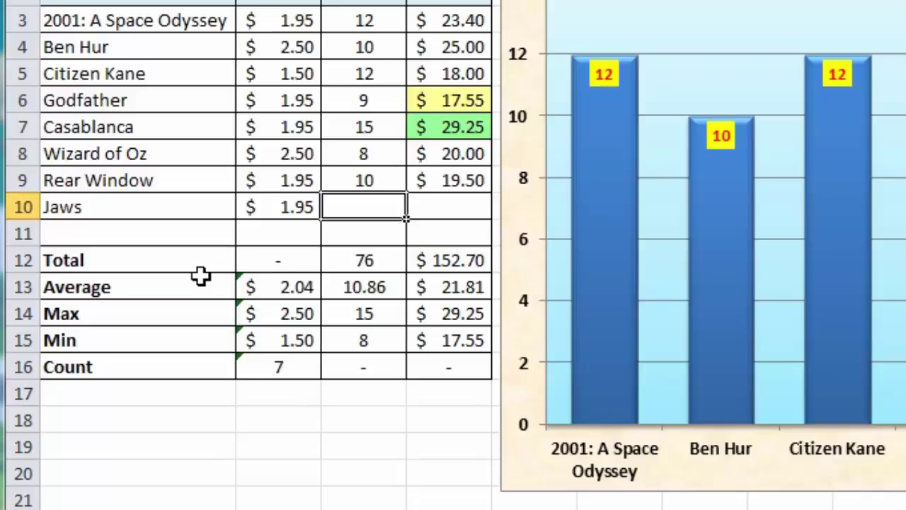
type("12")
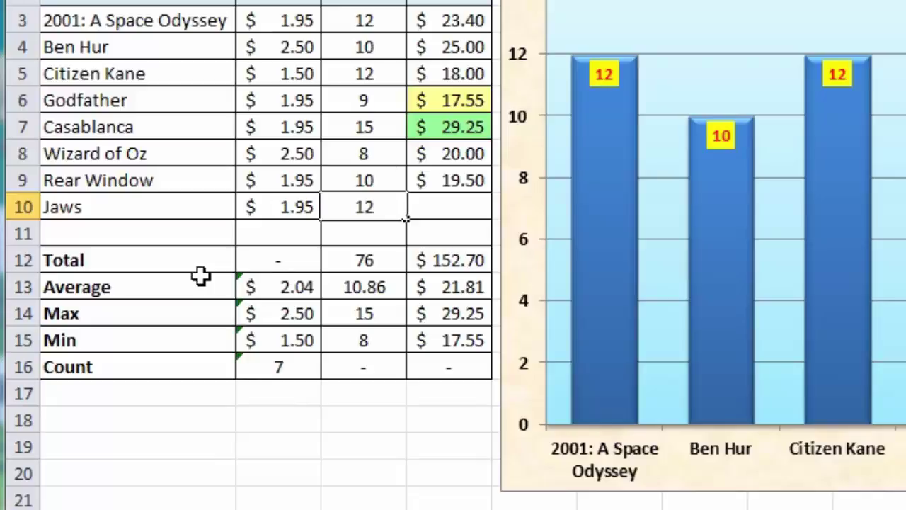
key("Return")
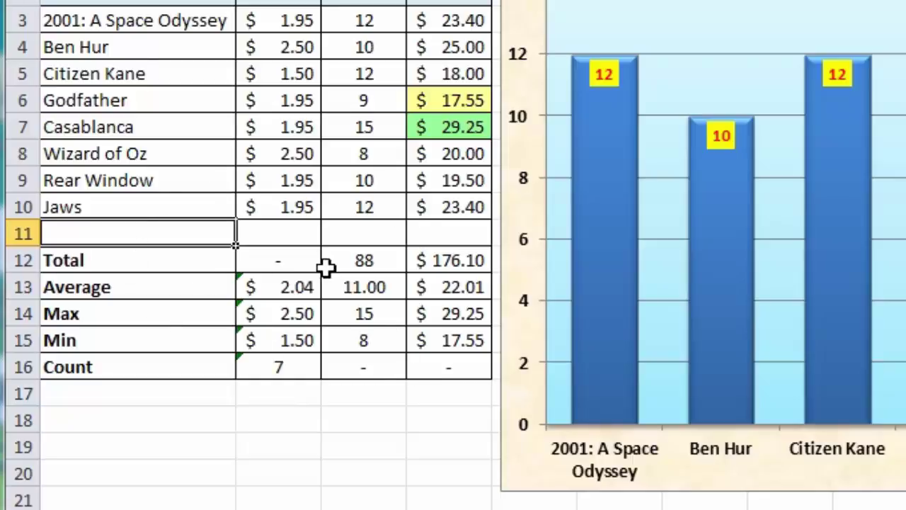
Examine the range of the Rentals total formula in C12 and the error-checking options for the Rental Price average in B13
double_click(359, 260)
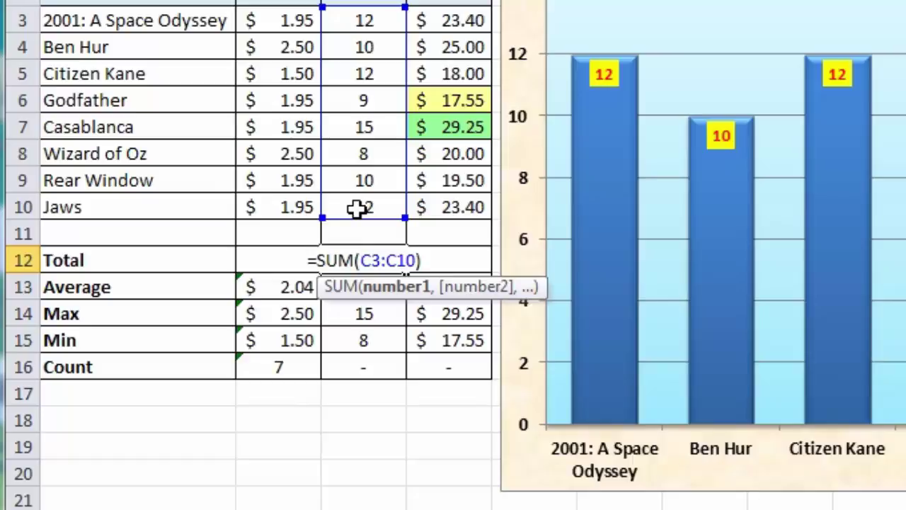
key("ctrl+Return")
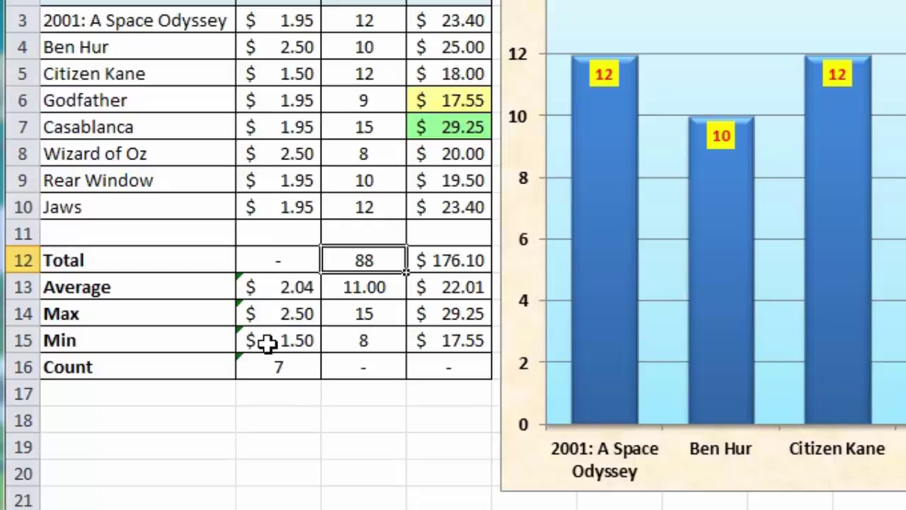
left_click(279, 284)
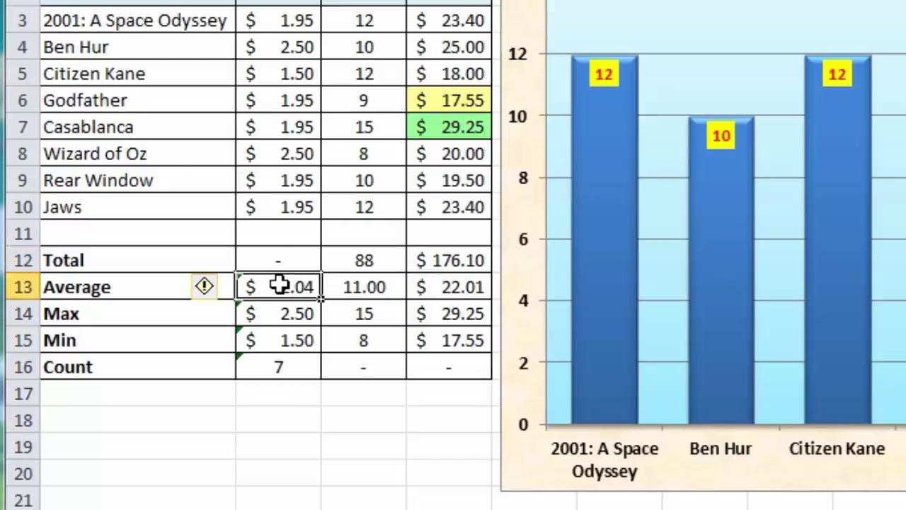
mouse_move(216, 301)
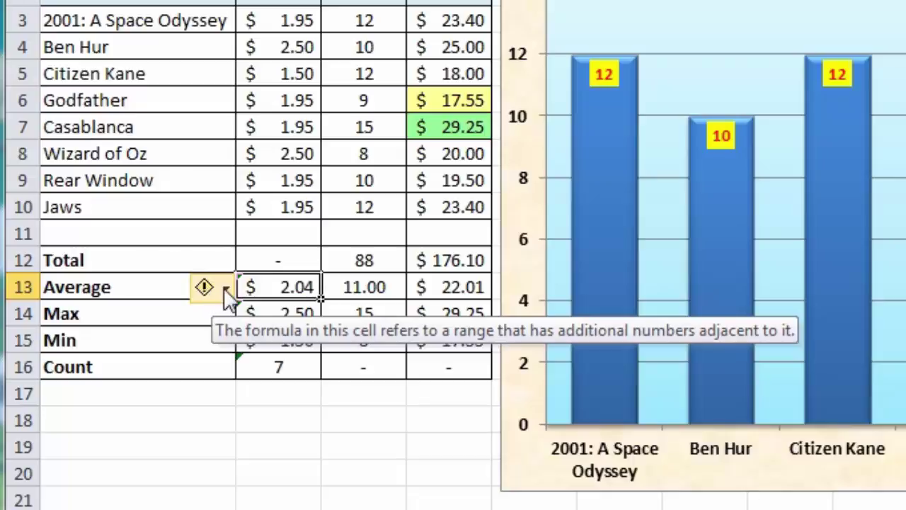
left_click(225, 290)
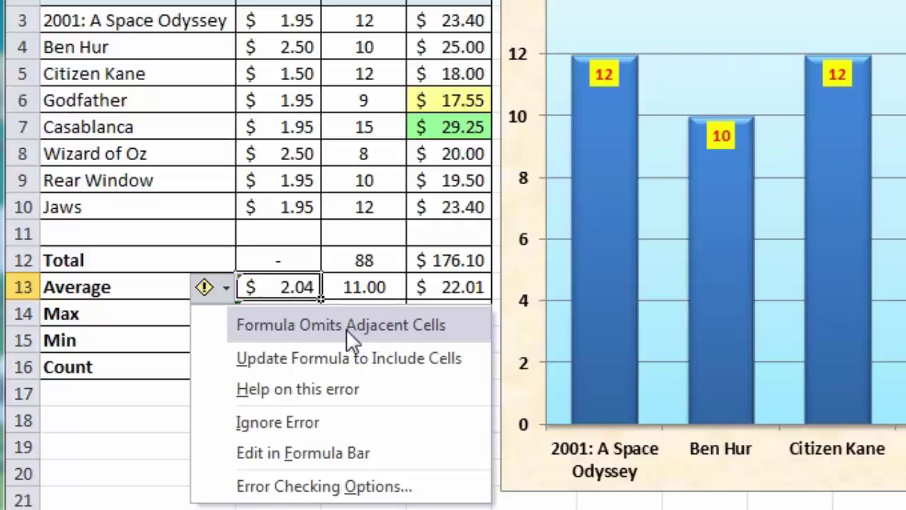
left_click(217, 292)
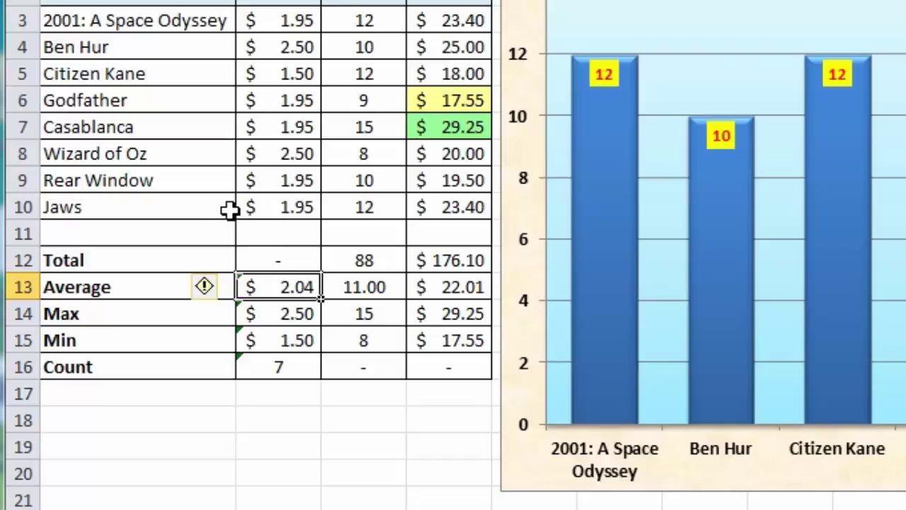
Extend the Rental Price average formula in B13 to cover the range B3:B10
double_click(293, 287)
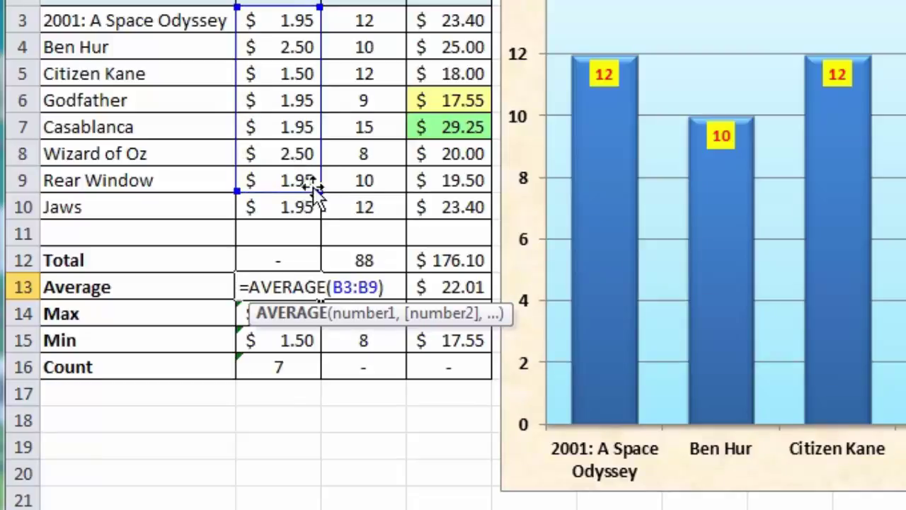
left_click_drag(313, 187, 322, 210)
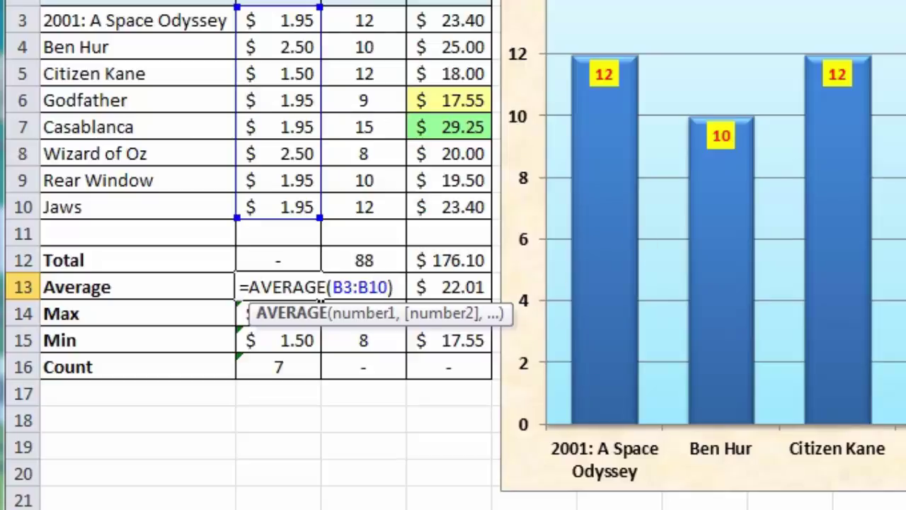
key("ctrl+Return")
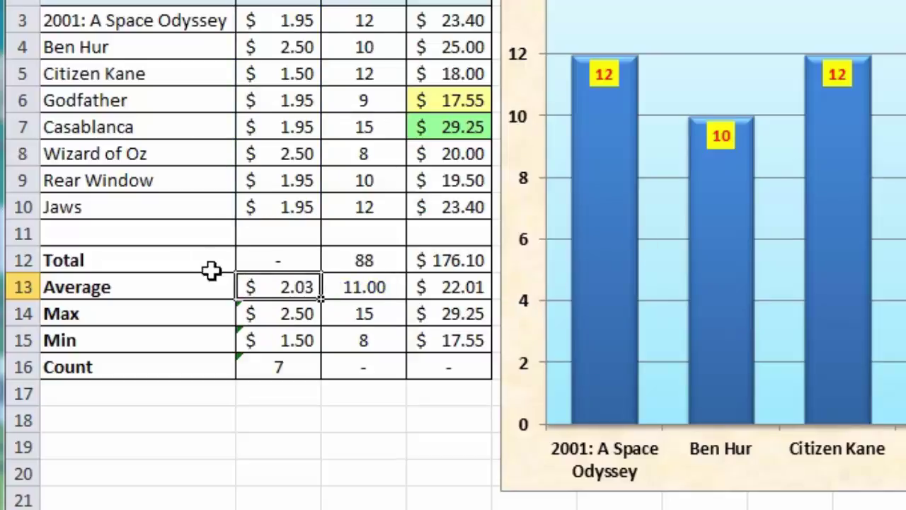
Update the Rental Price Max and Min formulas in B14 and B15 to include the omitted adjacent cells through the error-checking suggestion
left_click(282, 315)
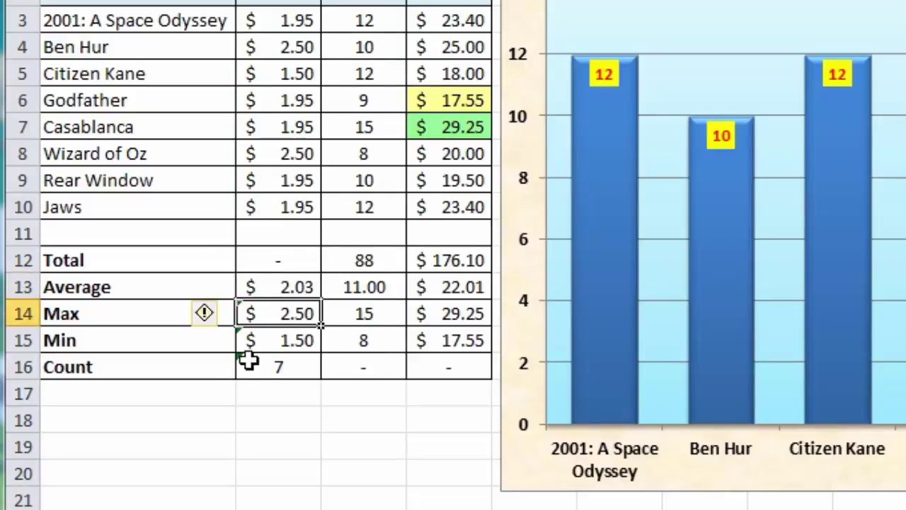
left_click(216, 312)
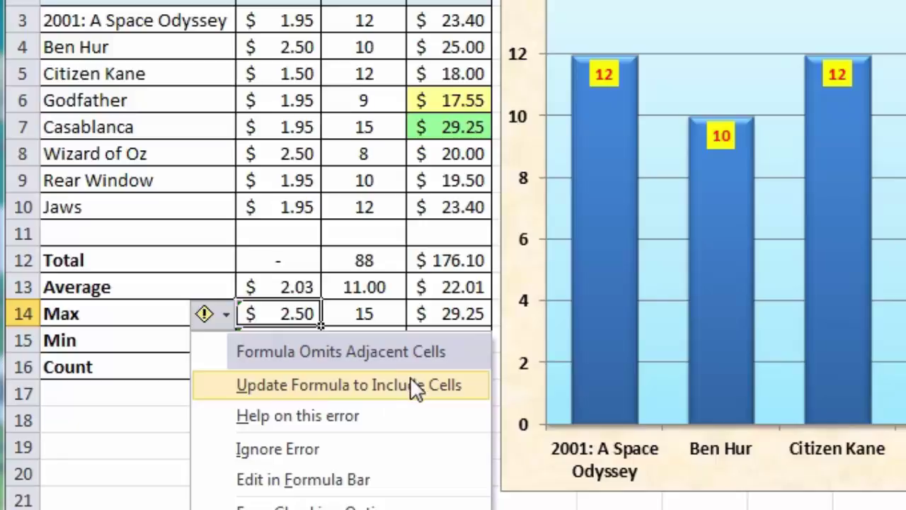
left_click(348, 384)
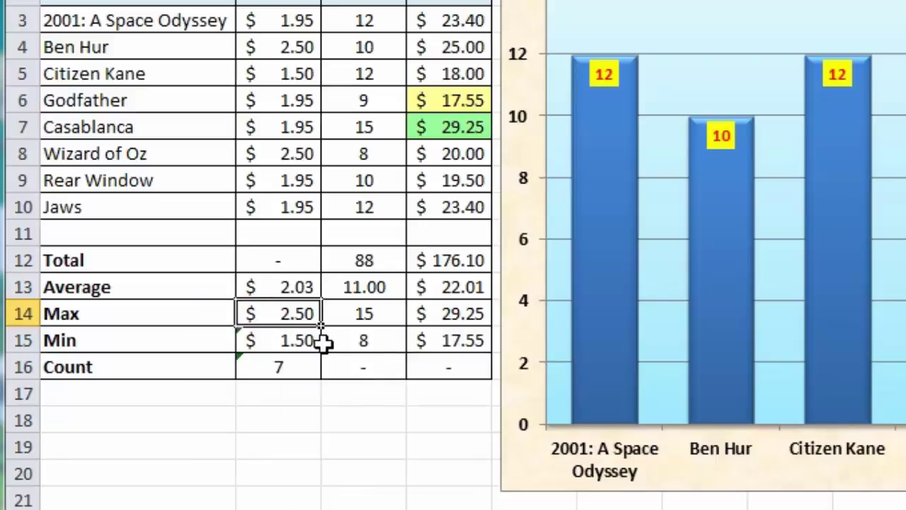
left_click(283, 344)
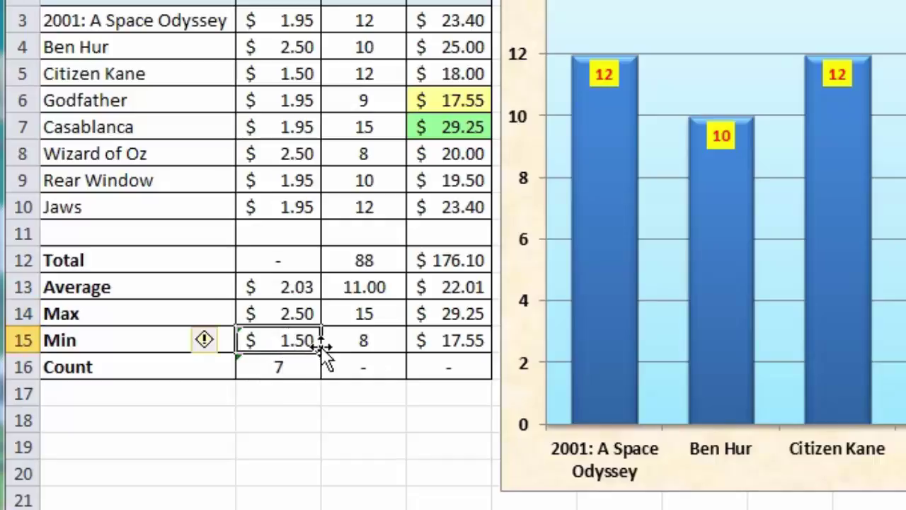
left_click(212, 343)
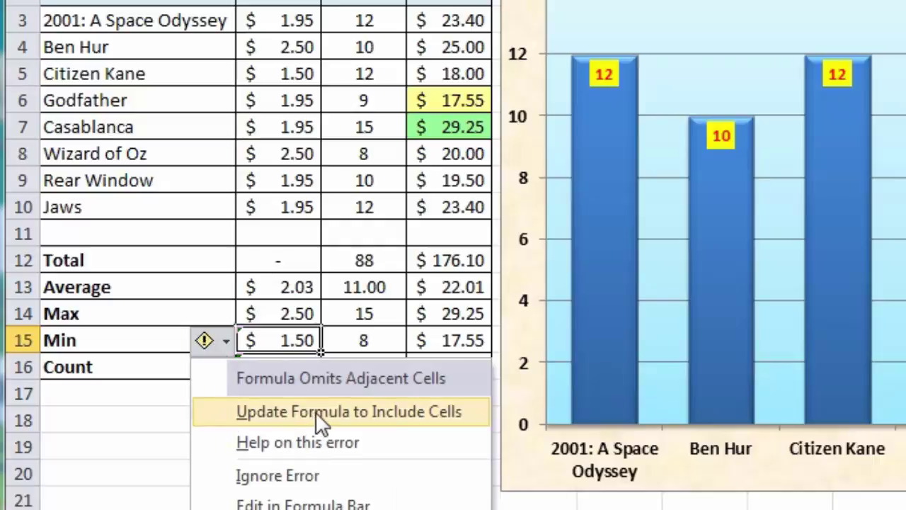
left_click(291, 416)
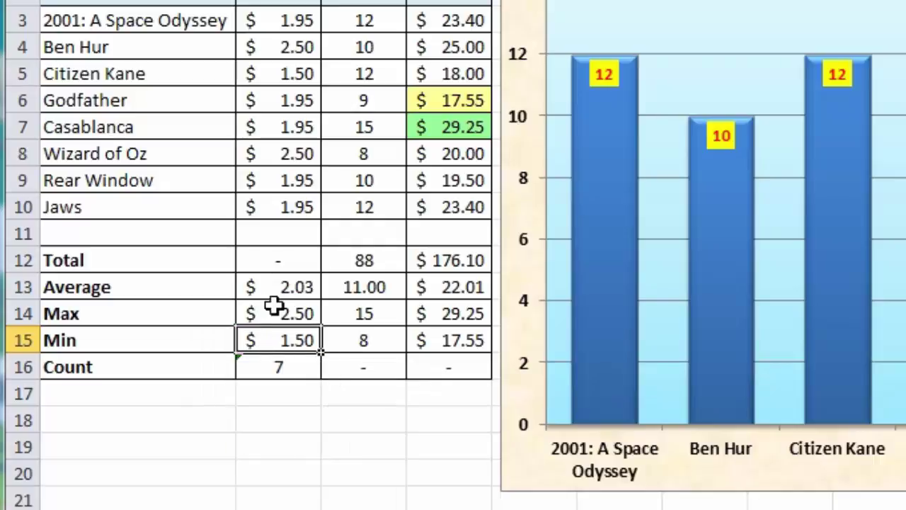
Update the Count formula in B16 to include the omitted adjacent cells through the error-checking suggestion
left_click(273, 370)
left_click(210, 373)
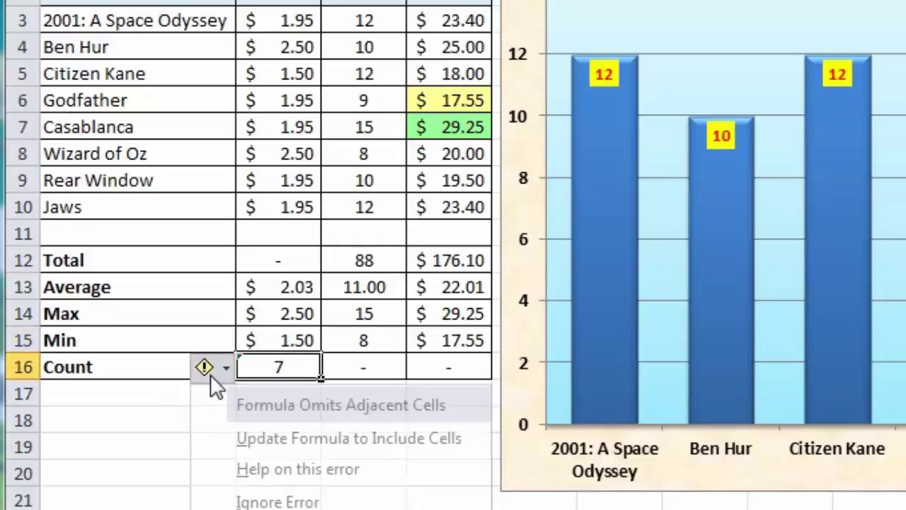
left_click(309, 439)
left_click(279, 387)
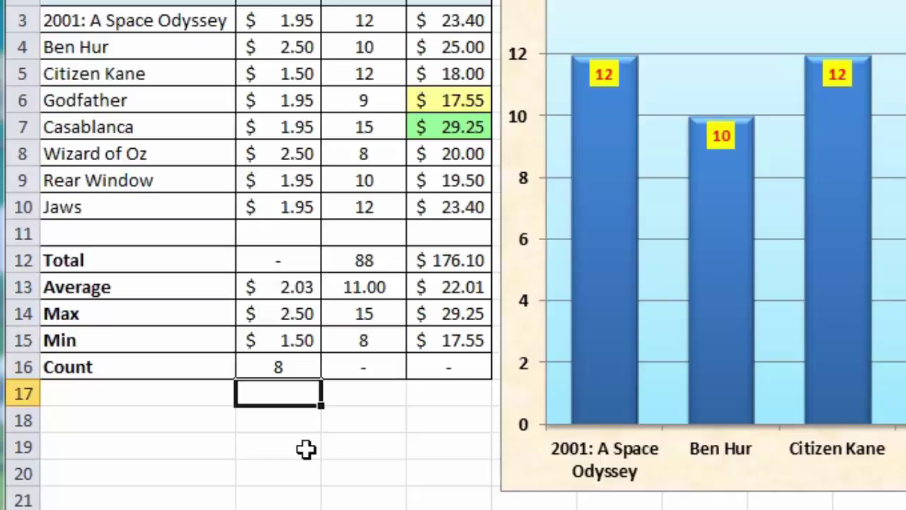
Examine the cell range used by the Rental Price Min formula in B15
double_click(267, 334)
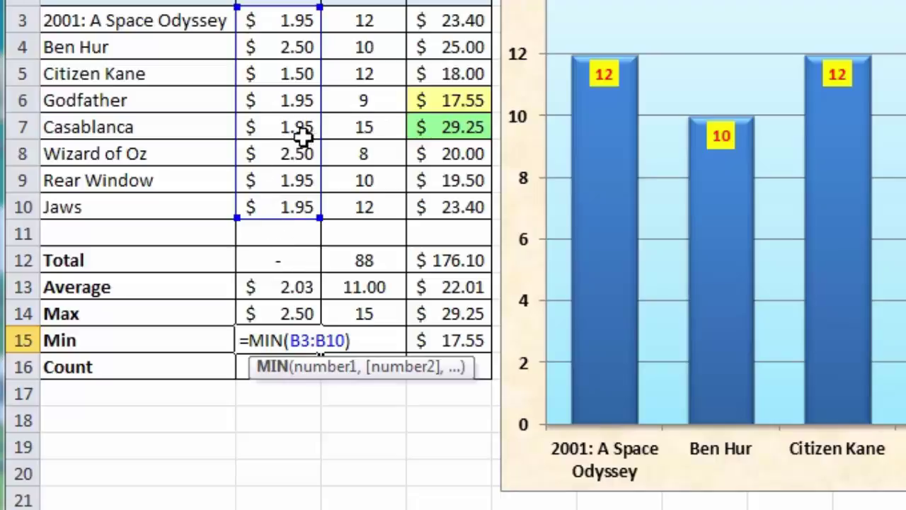
mouse_move(322, 224)
left_mouse_down()
mouse_move(318, 243)
mouse_move(320, 227)
left_mouse_up()
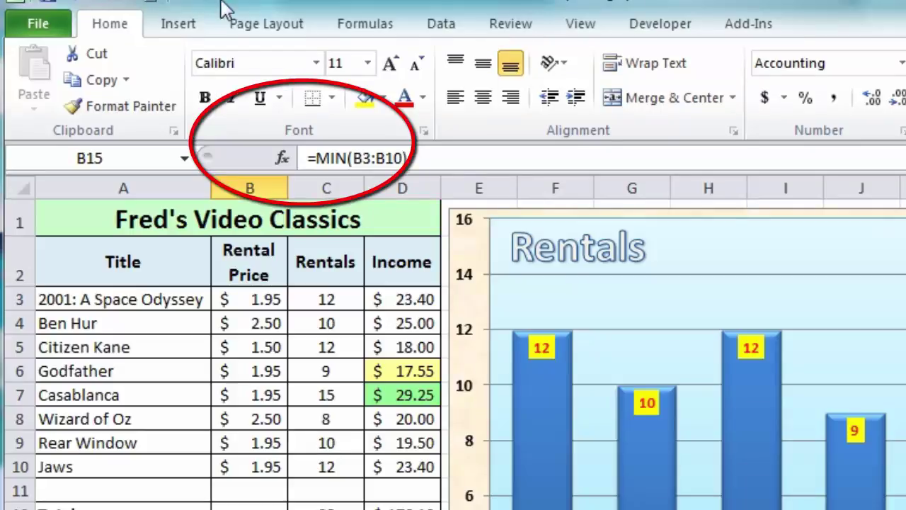
Open the Excel program options and view the Formulas settings for calculation and error checking
left_click(41, 29)
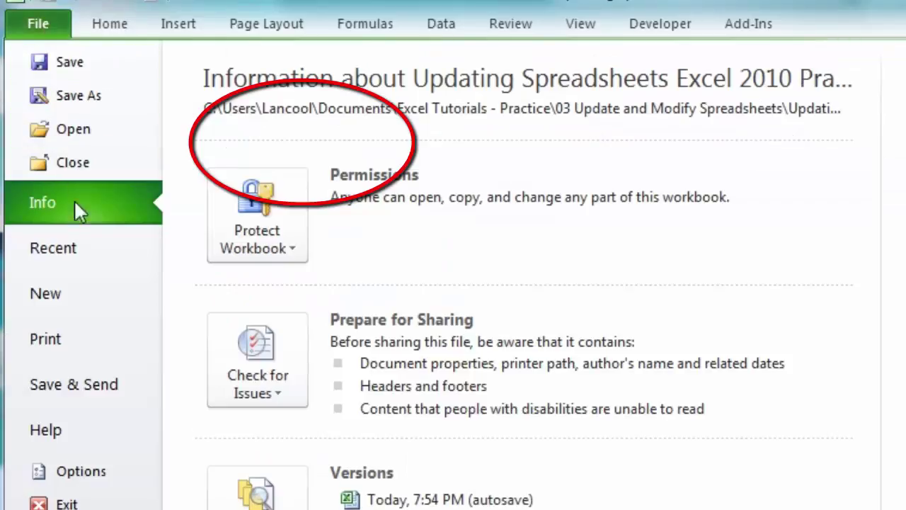
left_click(91, 471)
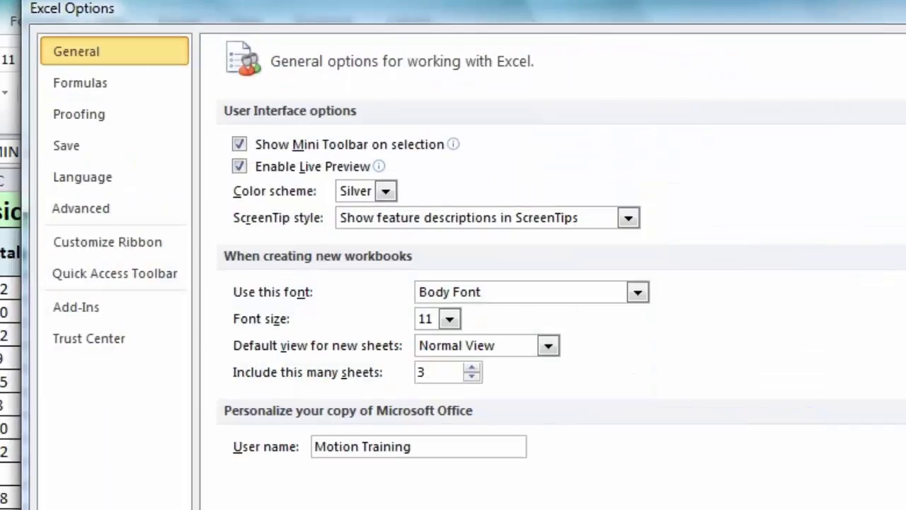
left_click(94, 90)
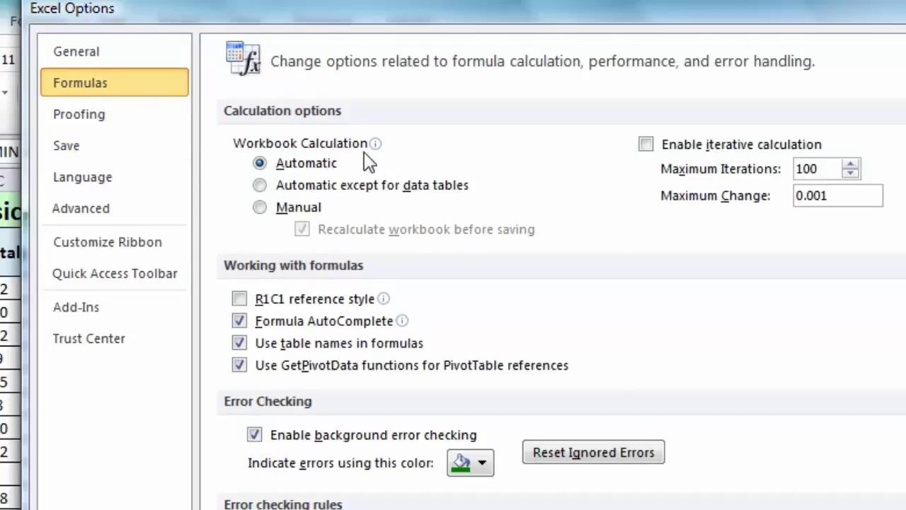
mouse_move(369, 160)
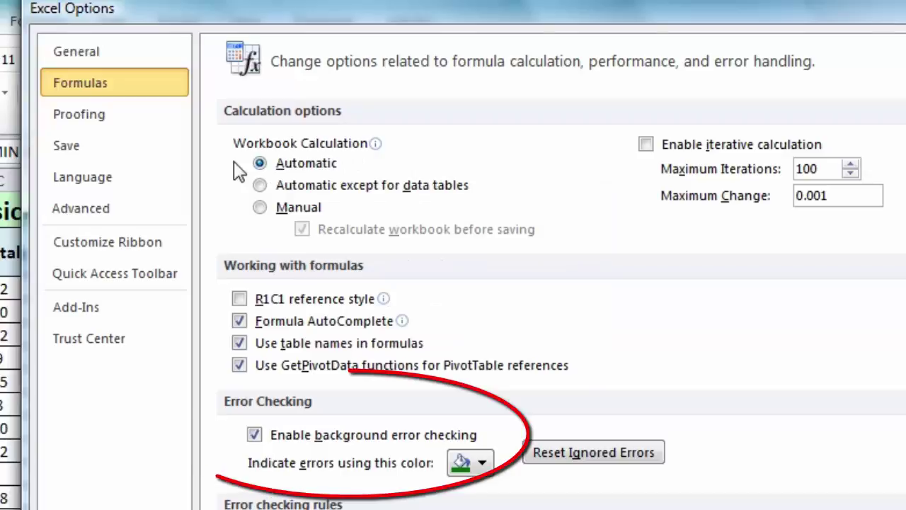
Turn off Extend data range formats and formulas in the Advanced editing options and accept the change
mouse_move(242, 172)
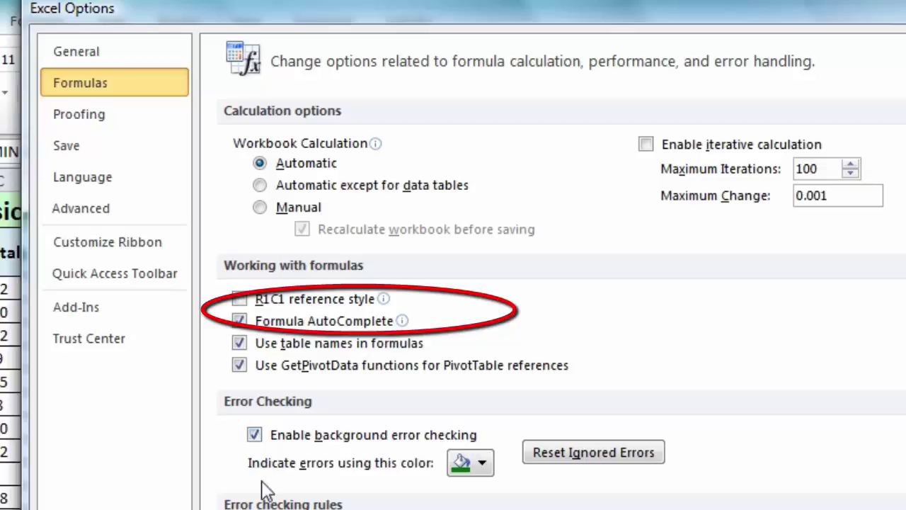
left_click(66, 211)
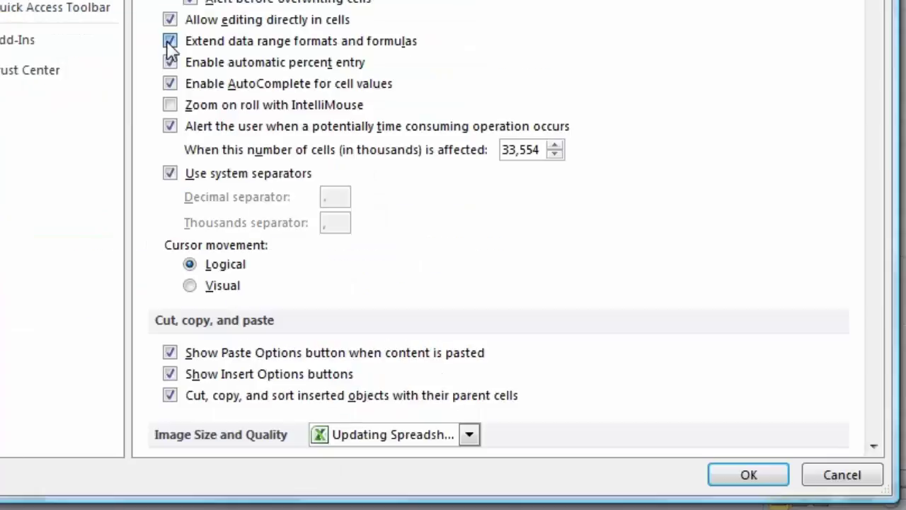
left_click(239, 309)
left_click(748, 475)
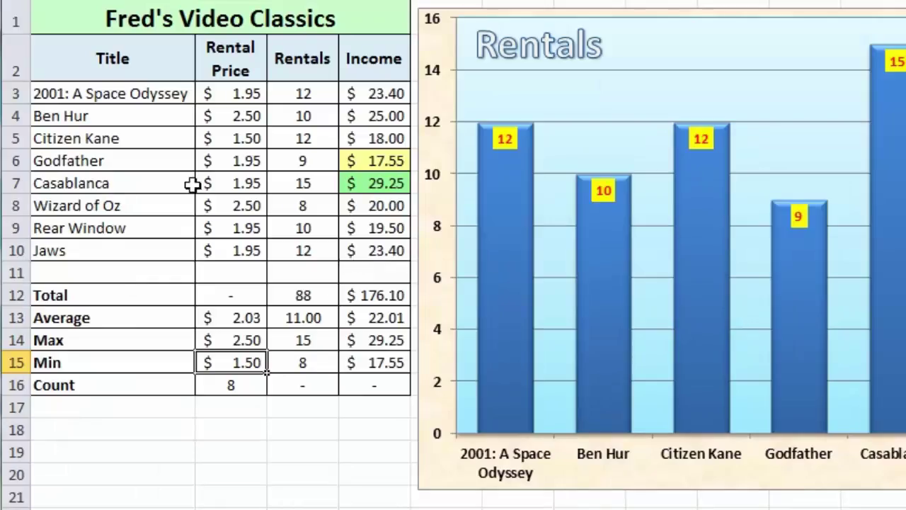
Insert a new sheet row at row 11 below Jaws and enter the title Gone With The Wind in A11
left_click(109, 274)
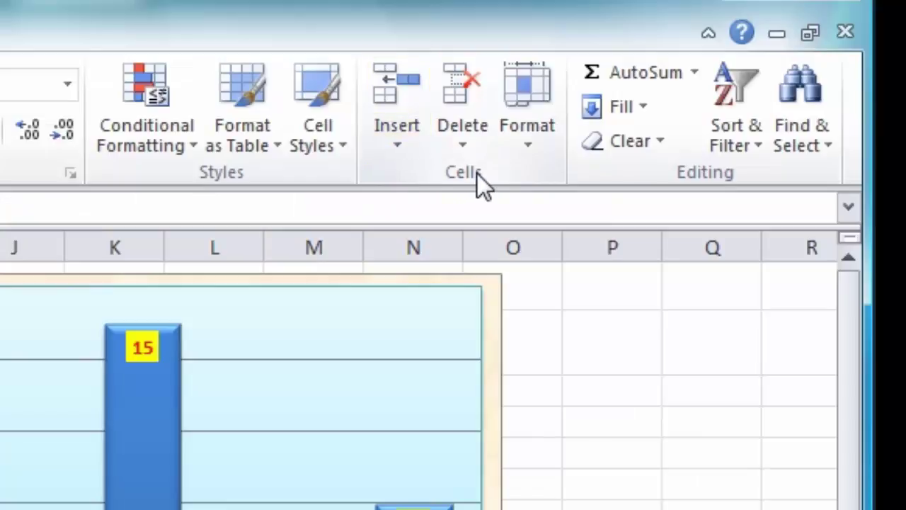
left_click(407, 142)
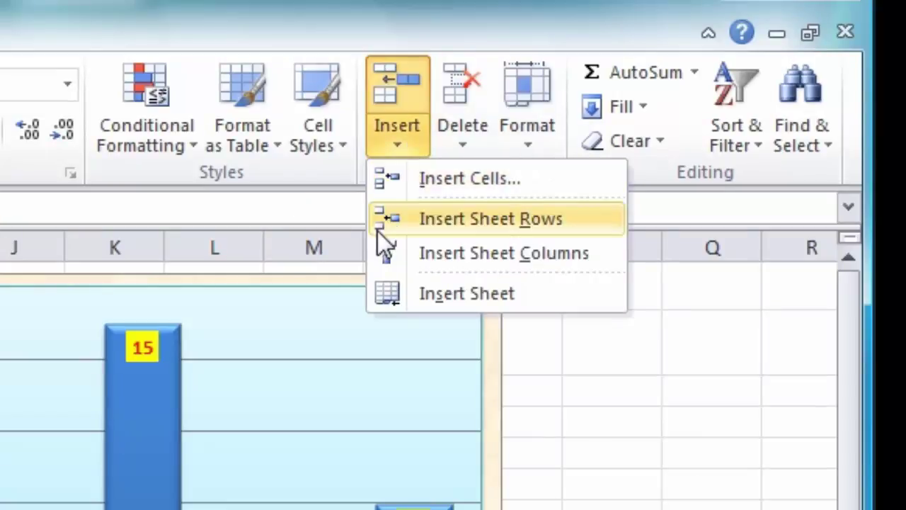
left_click(514, 216)
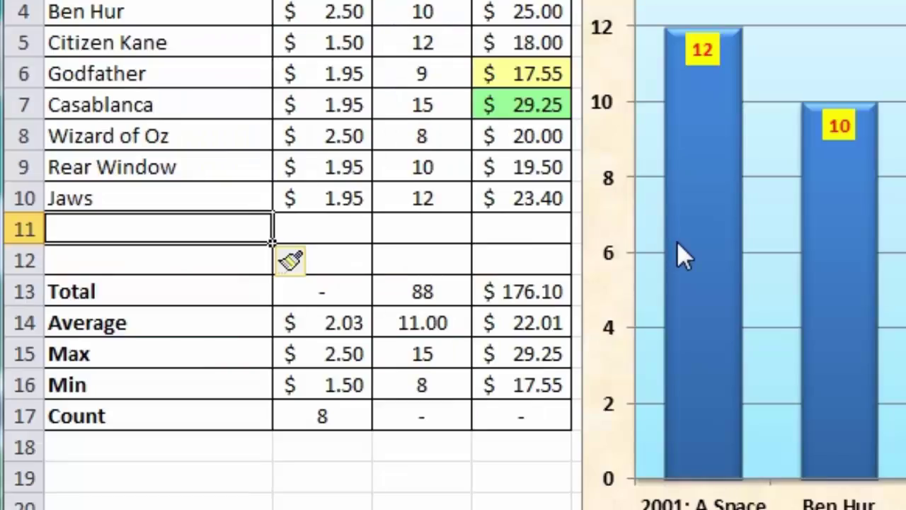
type("Gone W")
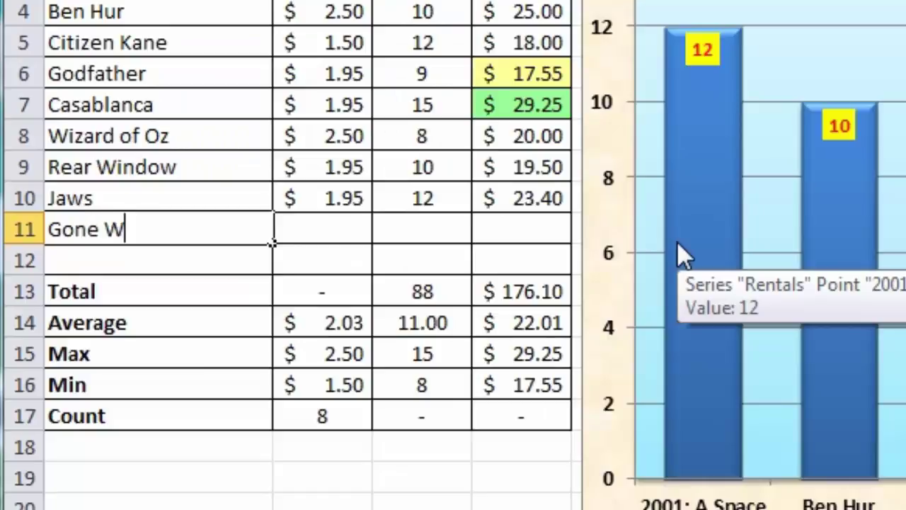
type("ith The Wind")
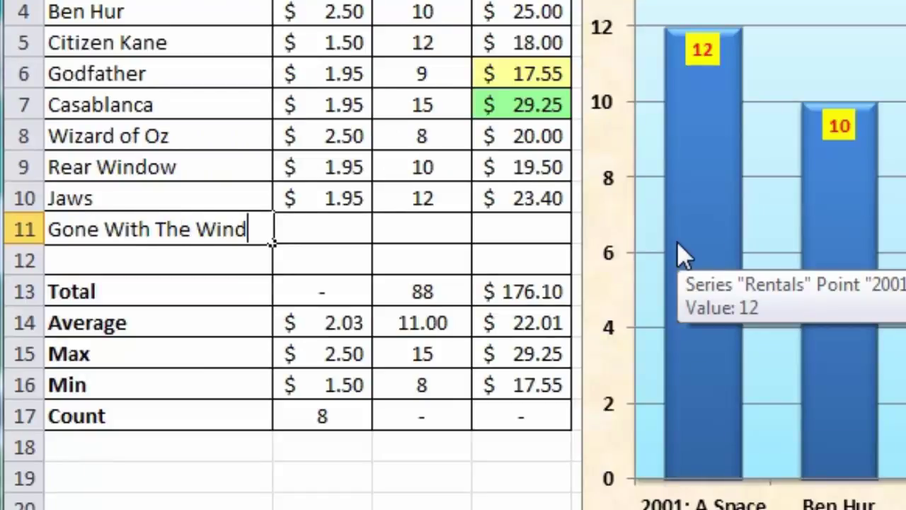
key("Tab")
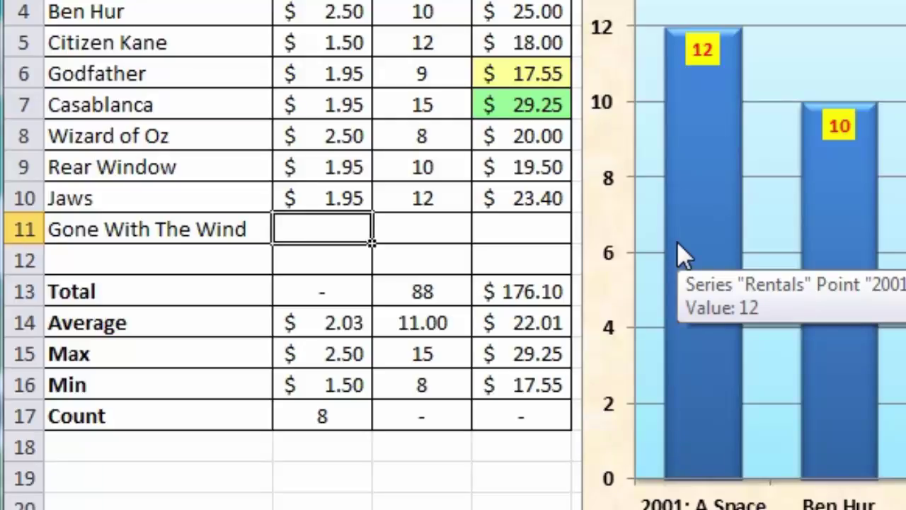
Enter a rental price of 2.50 and 15 rentals for Gone With The Wind, and undo both entries
type("2.50")
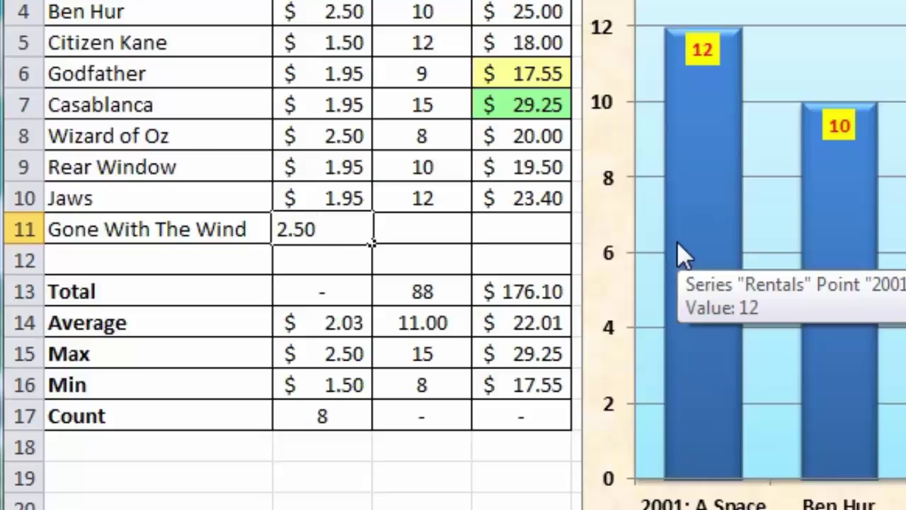
key("Tab")
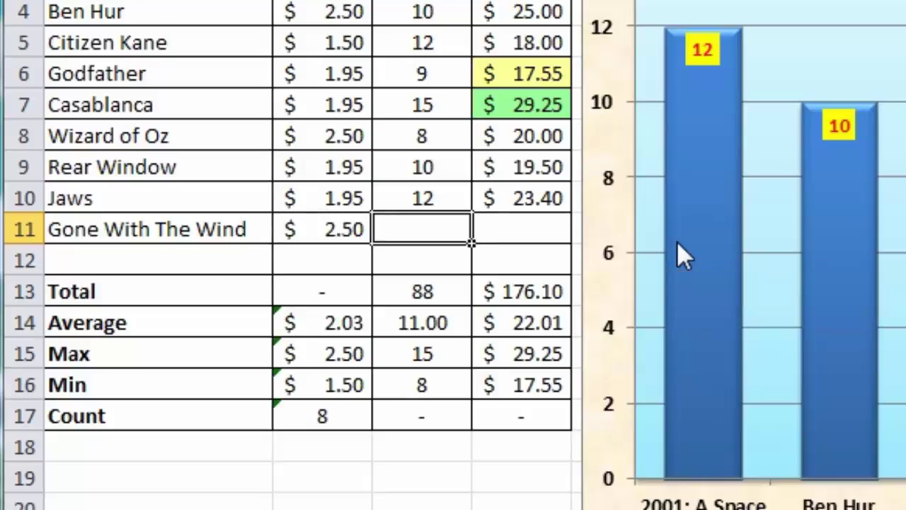
type("15")
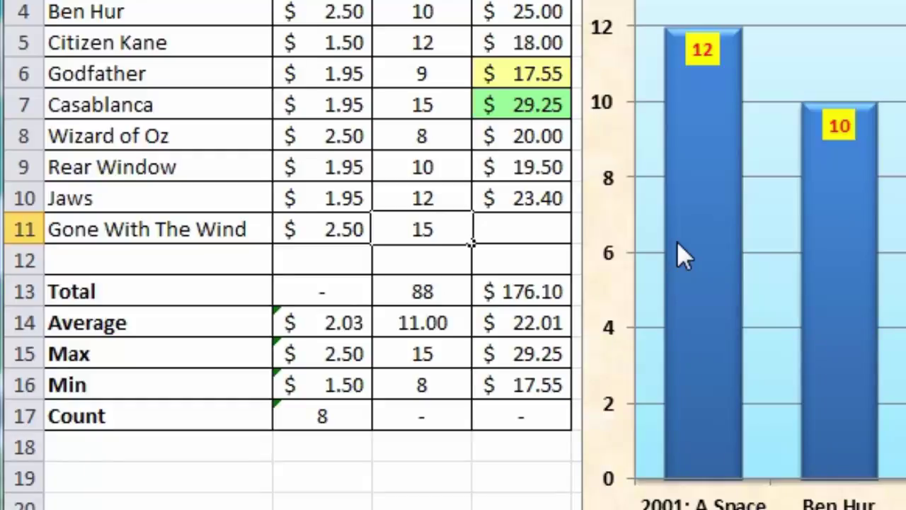
key("Tab")
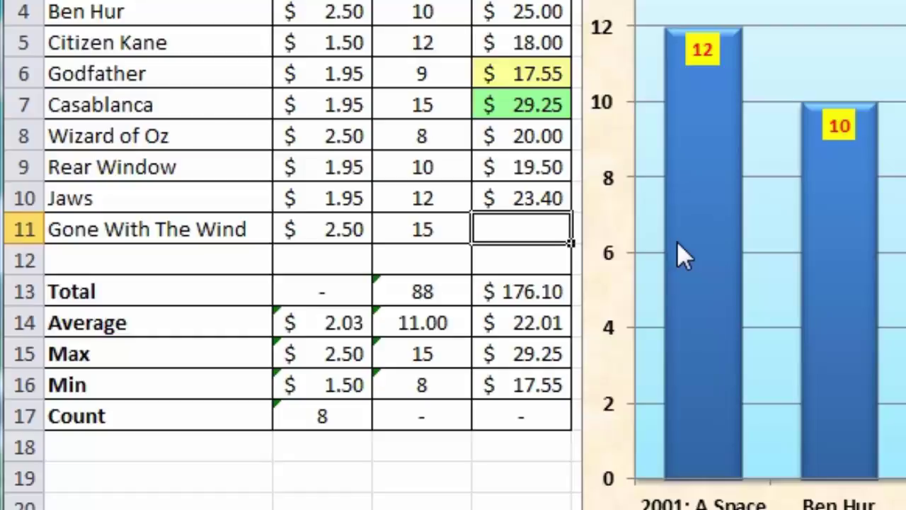
key("ctrl+z")
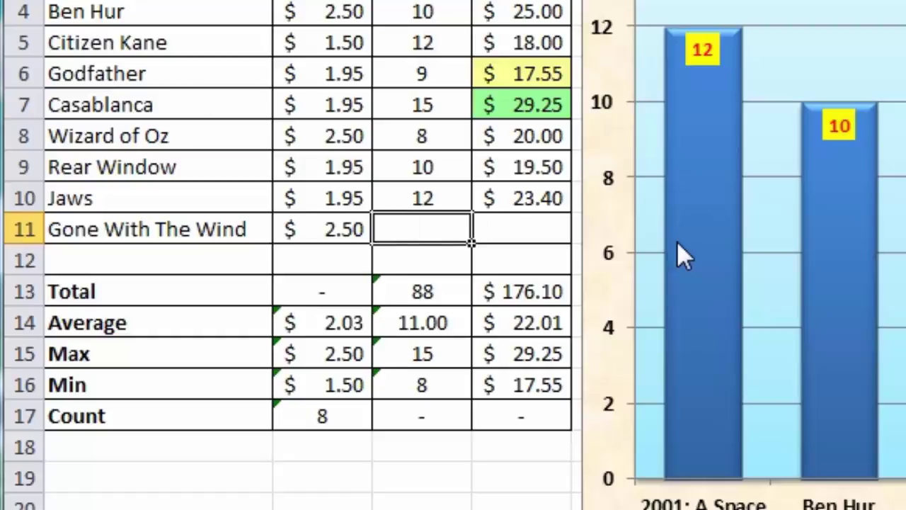
key("ctrl+z")
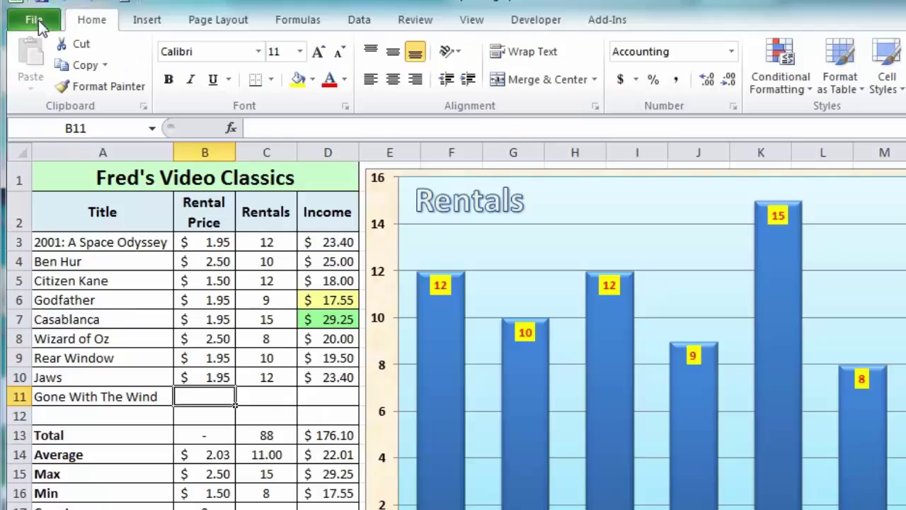
Turn on Extend data range formats and formulas in the Advanced editing options and accept the change
left_click(36, 20)
left_click(74, 380)
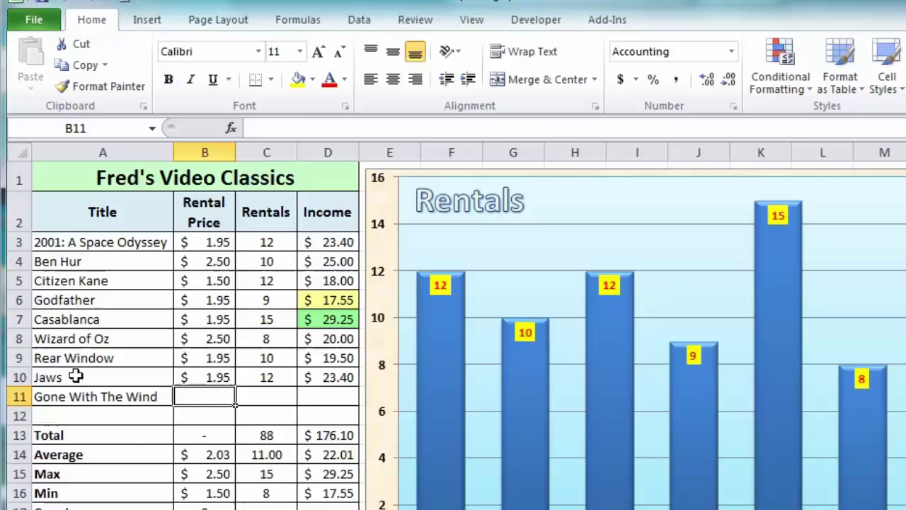
left_click(340, 183)
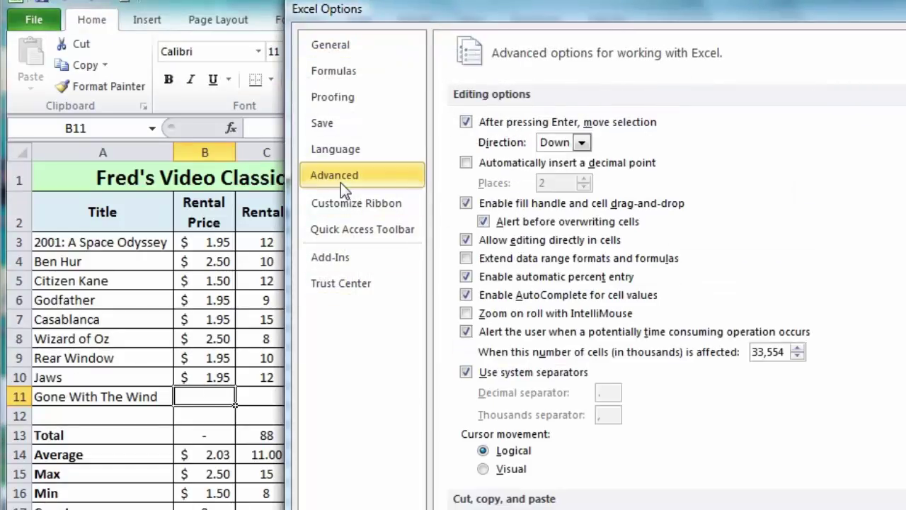
left_click(466, 258)
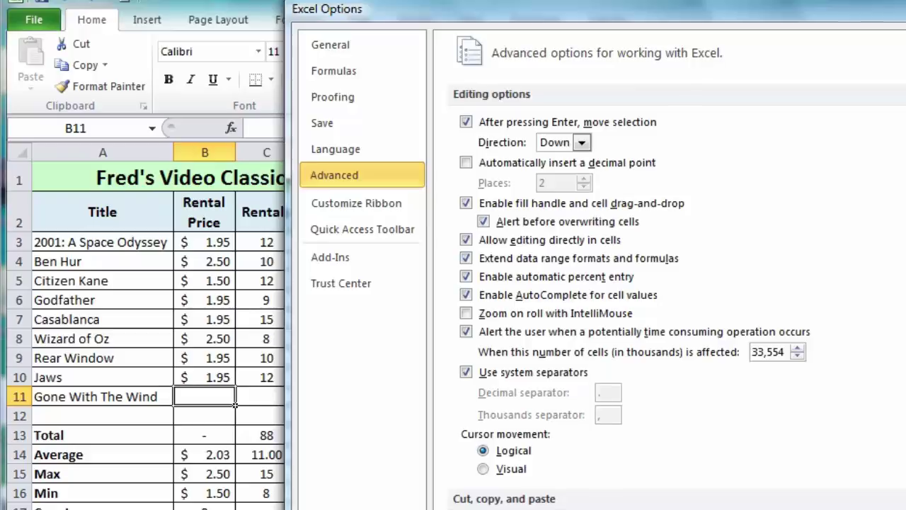
key("Return")
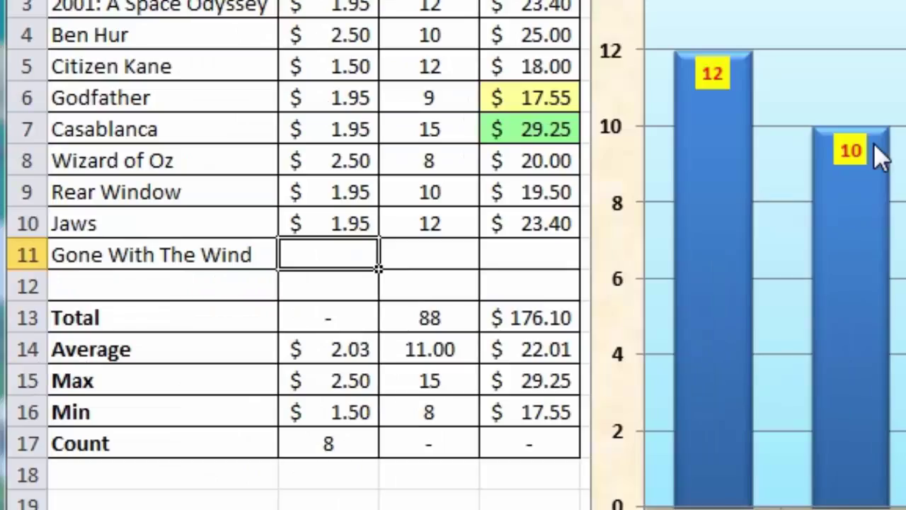
Enter a rental price of 2.50 in B11 and 15 rentals in C11 for Gone With The Wind
type("2.50")
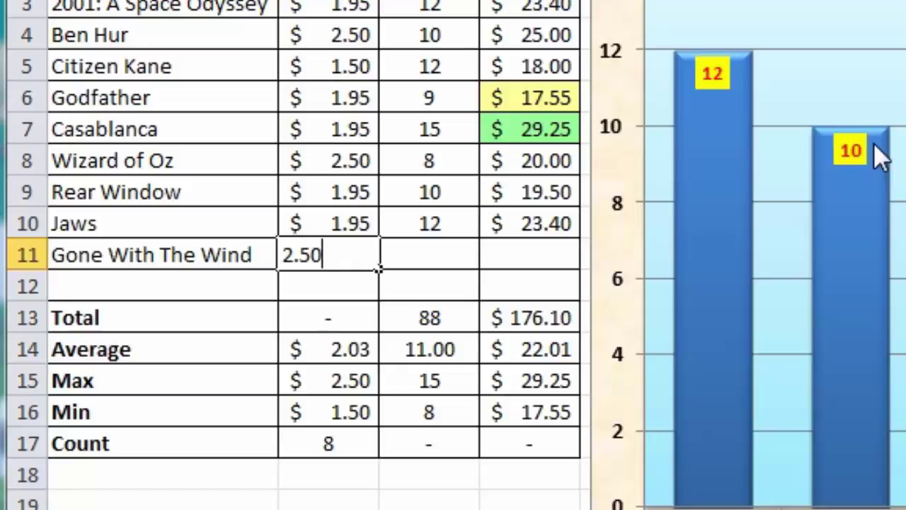
key("Tab")
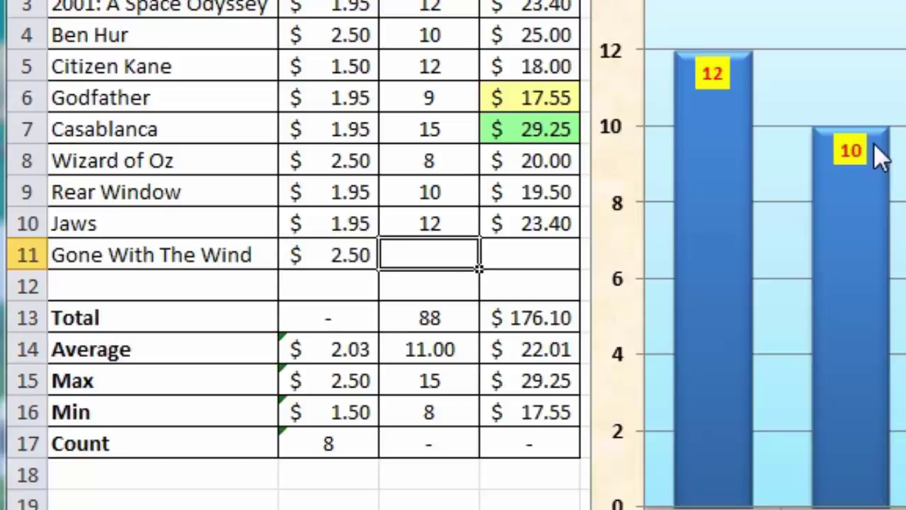
type("15")
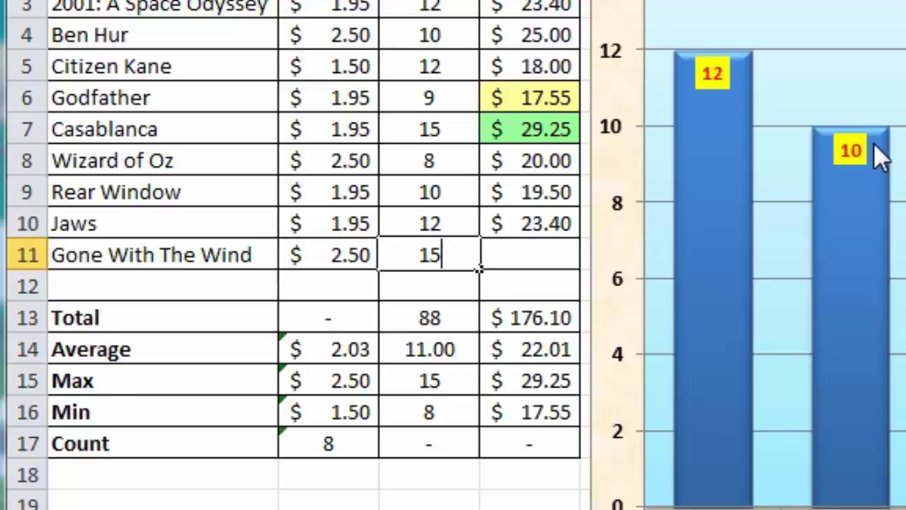
key("Return")
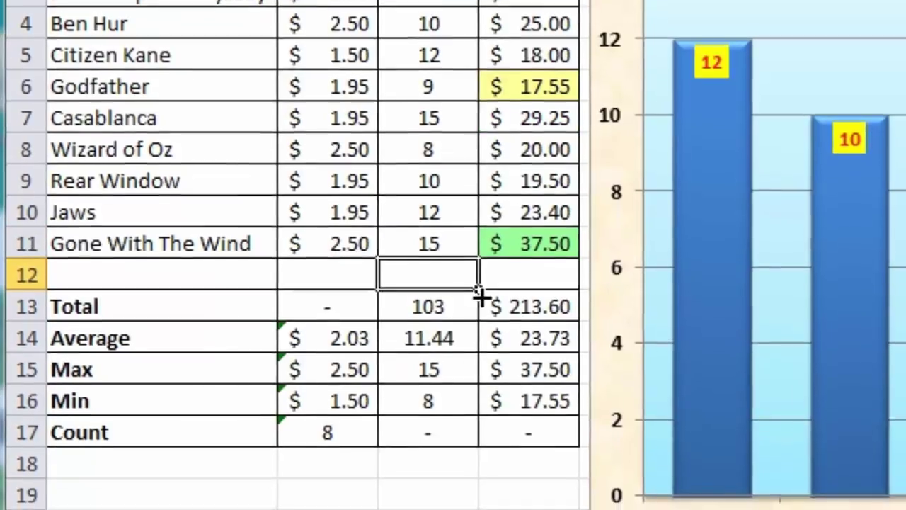
Update the Rental Price Average and Max formulas in B14 and B15 to include the omitted adjacent cells through the error-checking suggestion
left_click(414, 287)
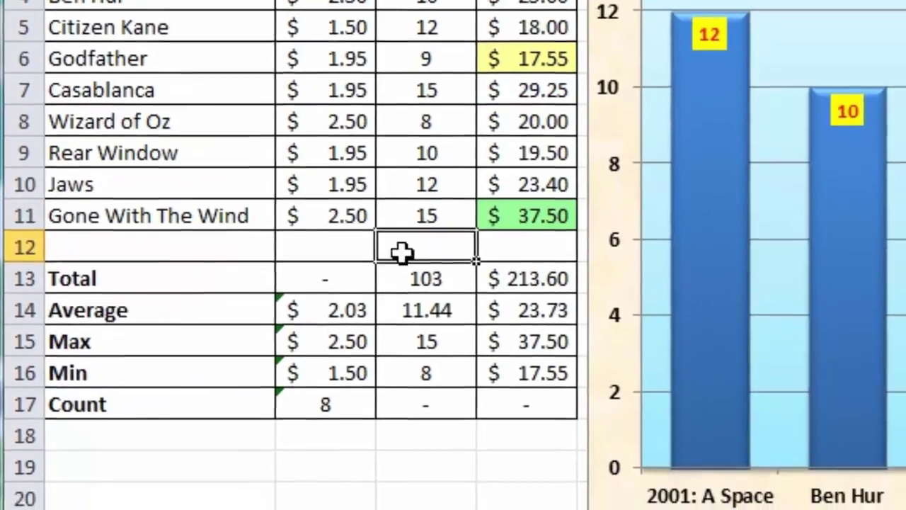
left_click(334, 294)
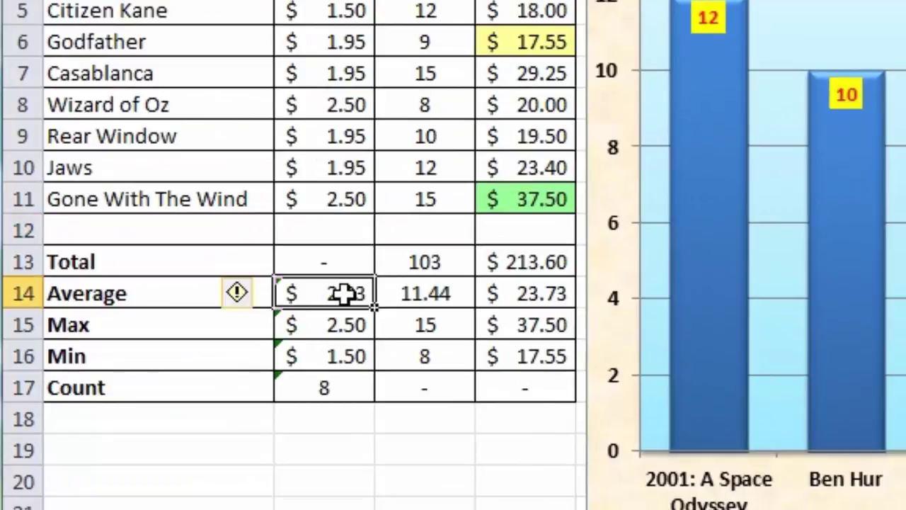
left_click(256, 295)
left_click(282, 374)
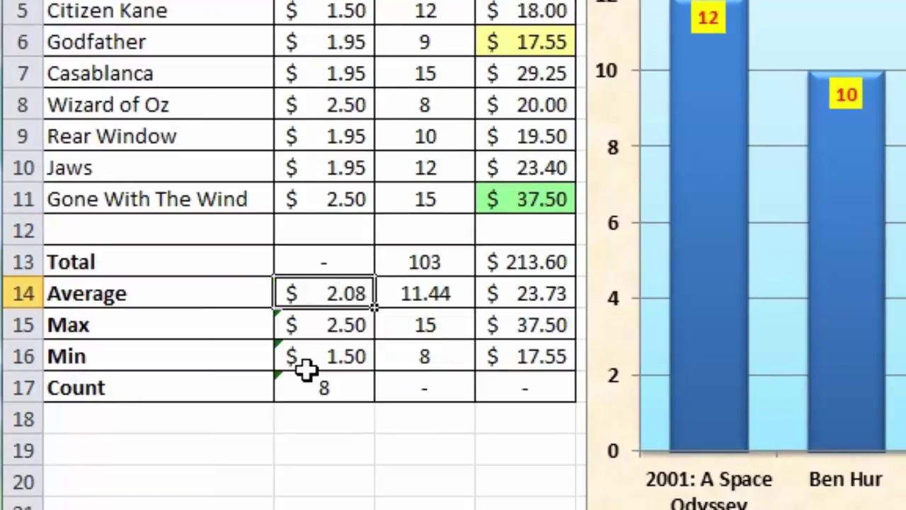
left_click(320, 324)
left_click(256, 324)
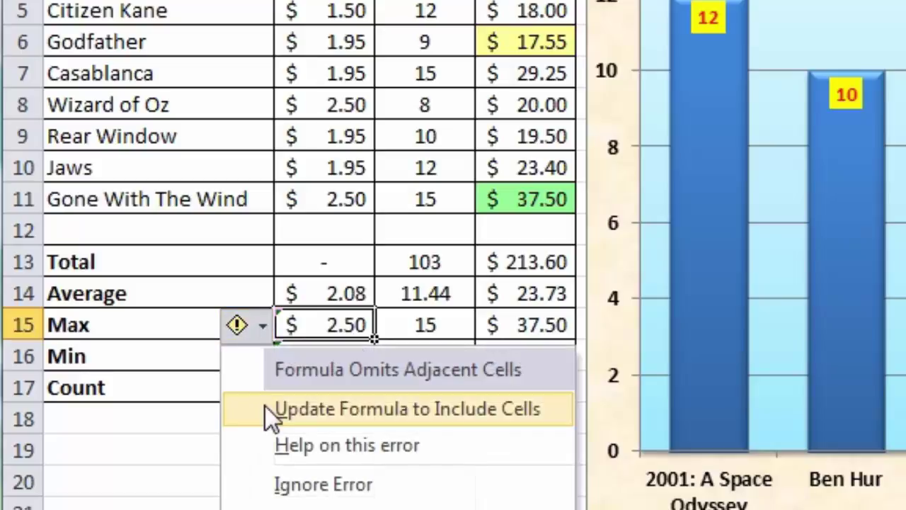
left_click(266, 406)
Update the Min and Count formulas in B16 and B17 to include the omitted adjacent cells through the error-checking suggestion
left_click(309, 361)
left_click(258, 356)
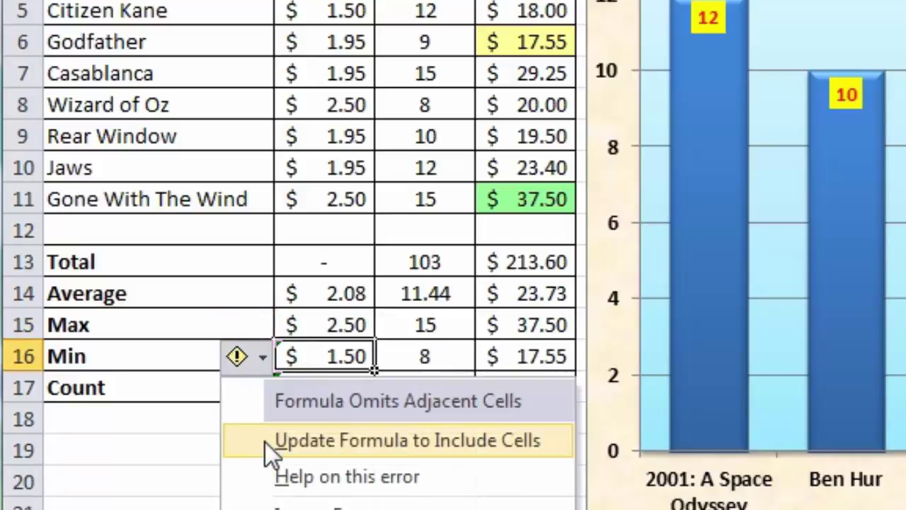
left_click(269, 451)
left_click(303, 380)
left_click(249, 391)
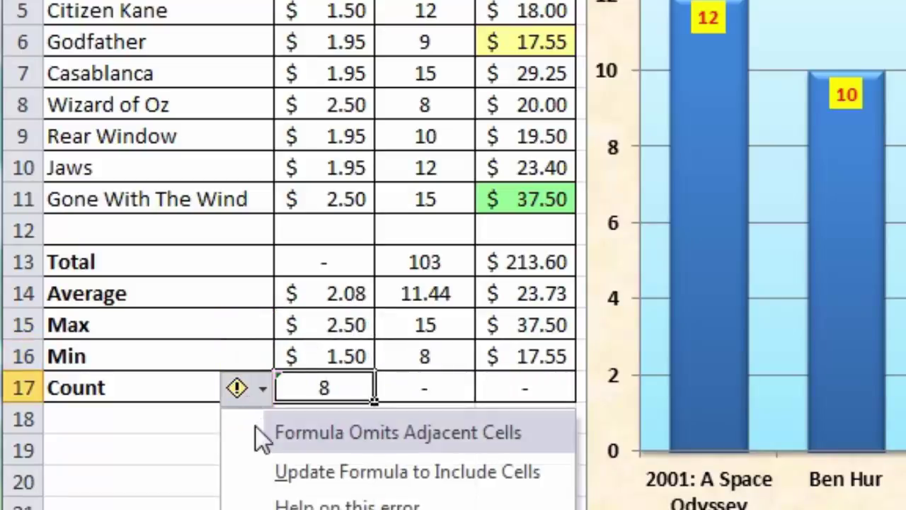
left_click(269, 470)
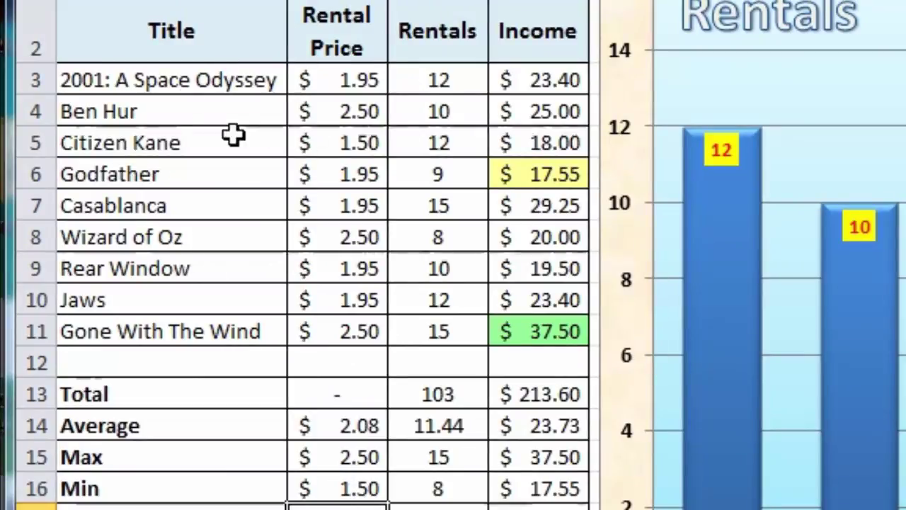
Delete the entire sheet row containing Citizen Kane, row 5
left_click(174, 142)
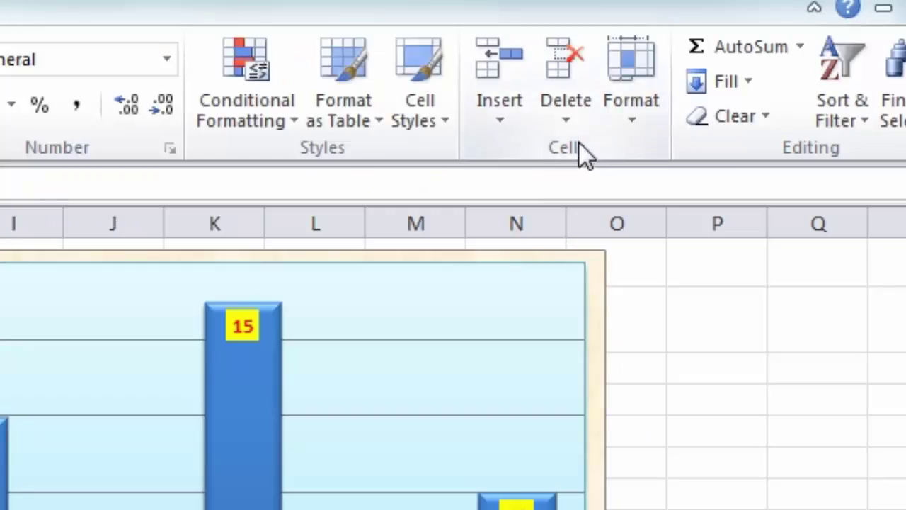
left_click(568, 120)
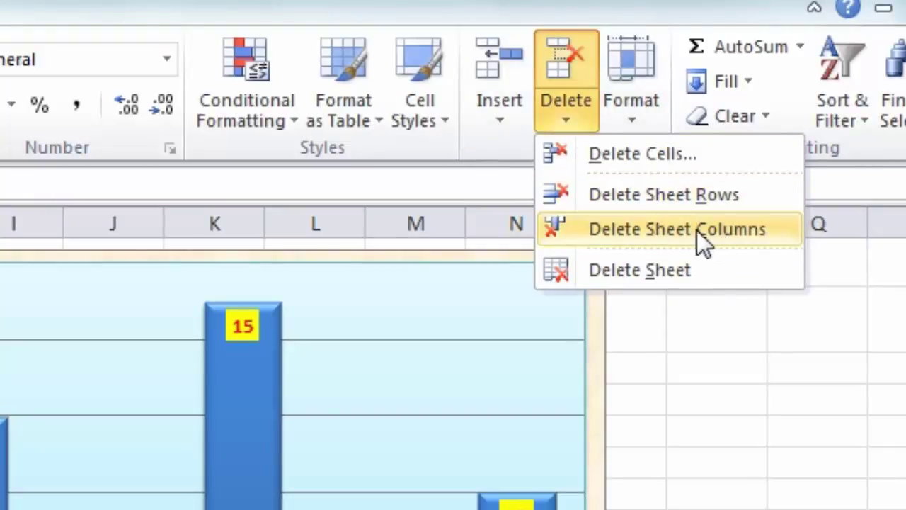
left_click(661, 194)
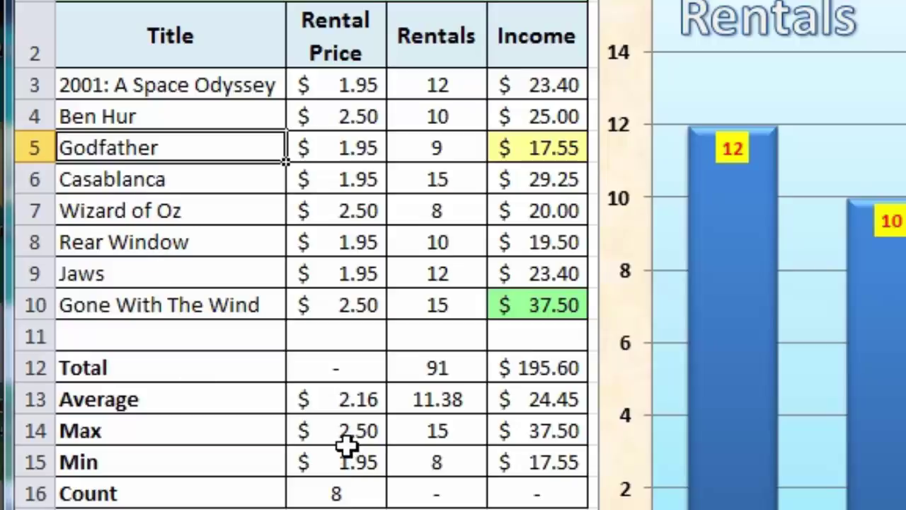
Examine the cell range used by the Rental Price Average formula in B13
double_click(346, 399)
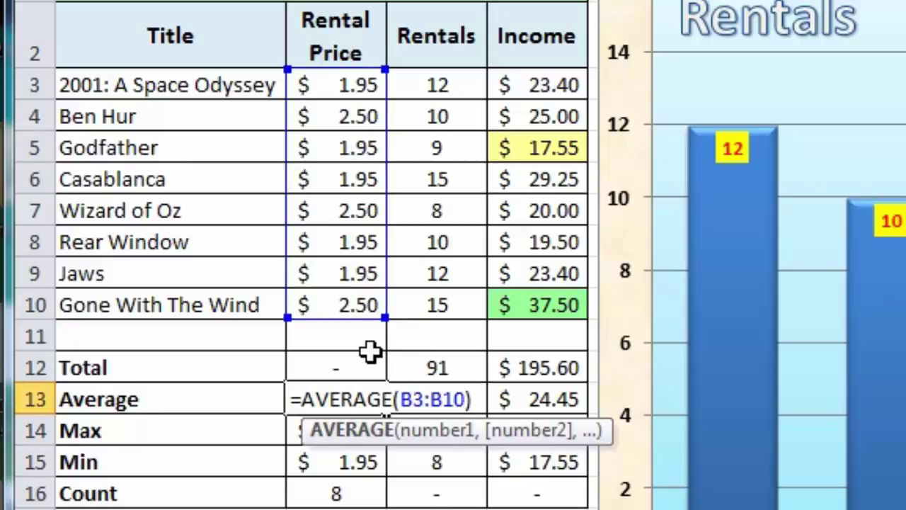
key("ctrl+Return")
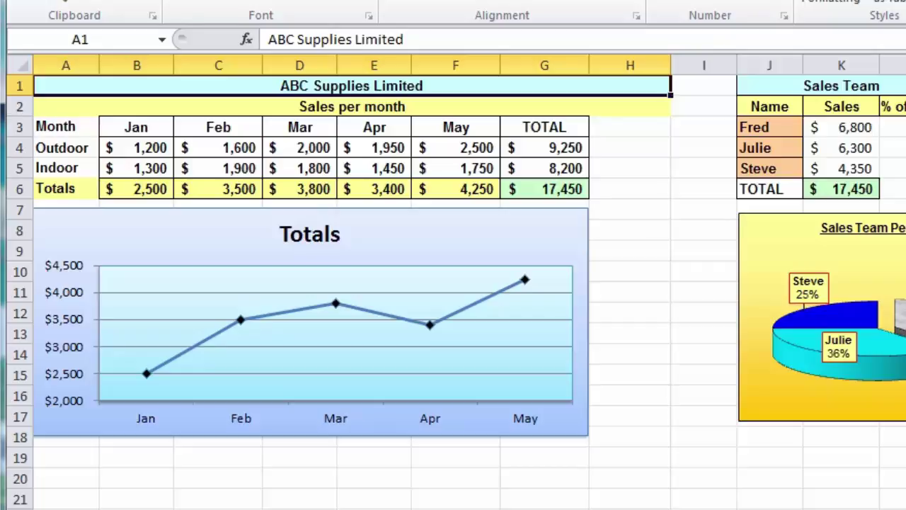
Delete the empty rows 20 to 25 above the Advertising & Marketing Projections section
scroll(453, 290, "down", 6)
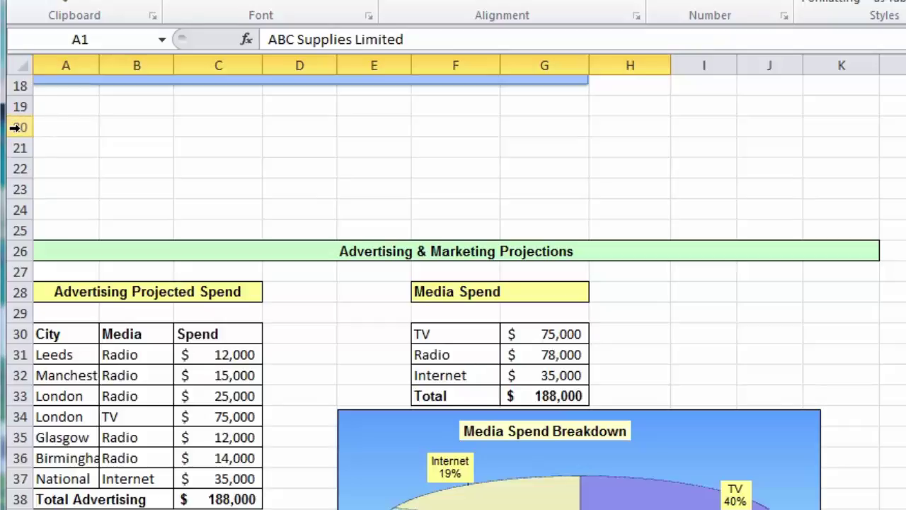
left_click_drag(16, 127, 22, 231)
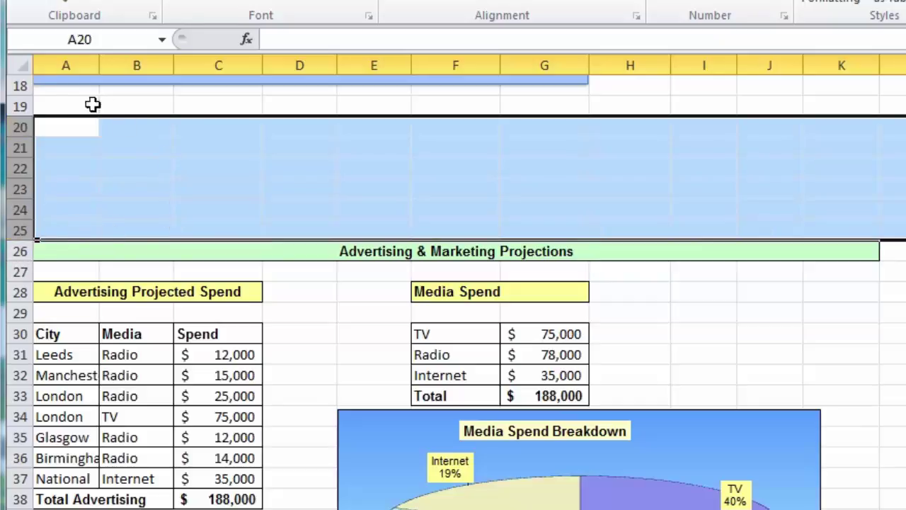
right_click(153, 169)
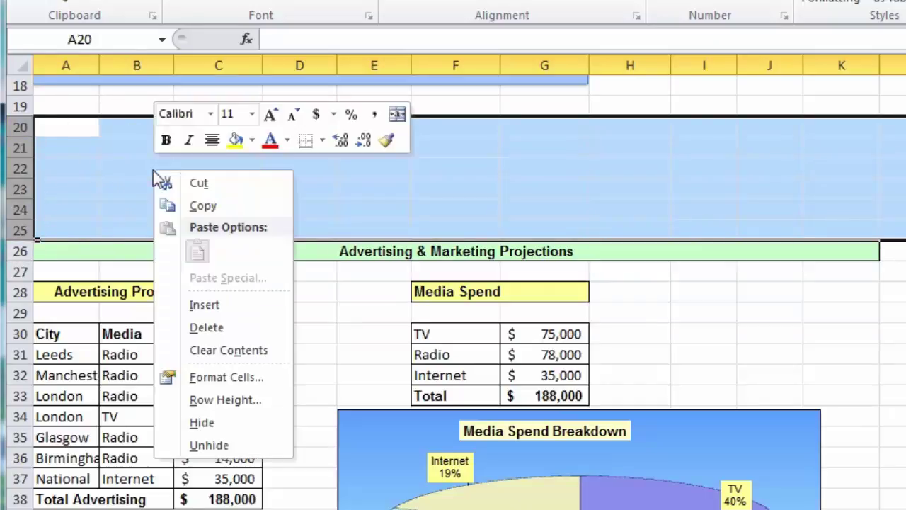
left_click(209, 328)
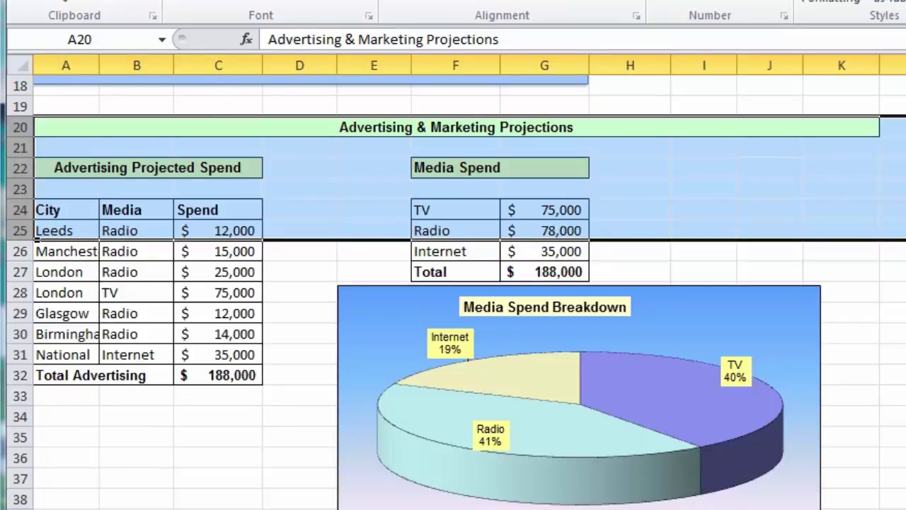
scroll(453, 284, "up", 6)
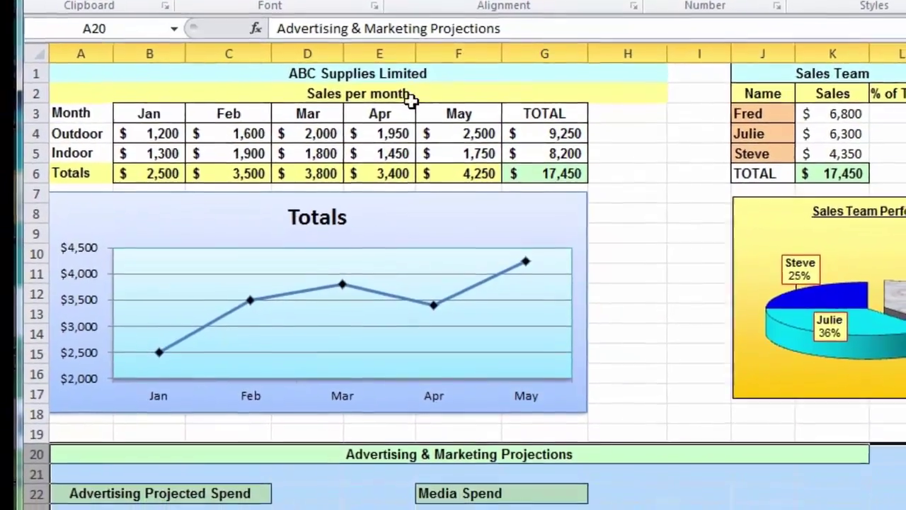
left_click(378, 79)
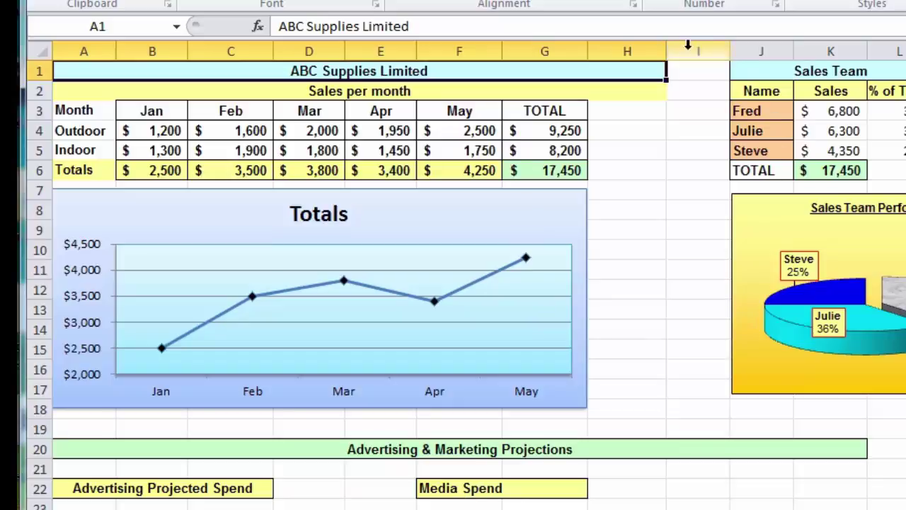
Try to insert an entire sheet column before the TOTAL column and check its effect on the Media Spend table below
left_click(538, 52)
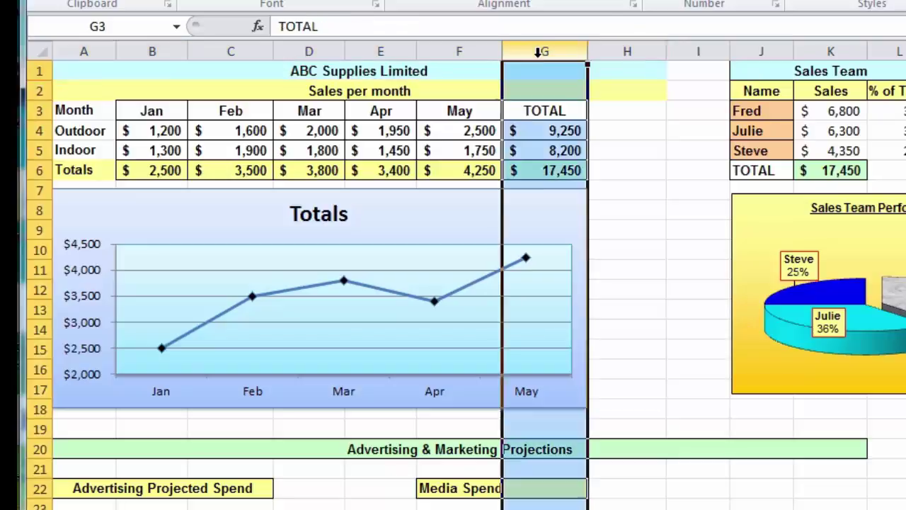
right_click(538, 56)
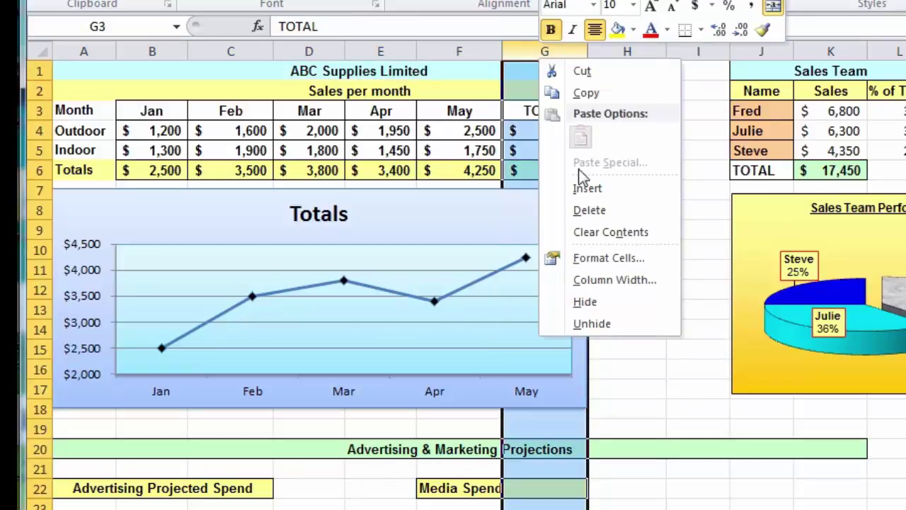
left_click(588, 189)
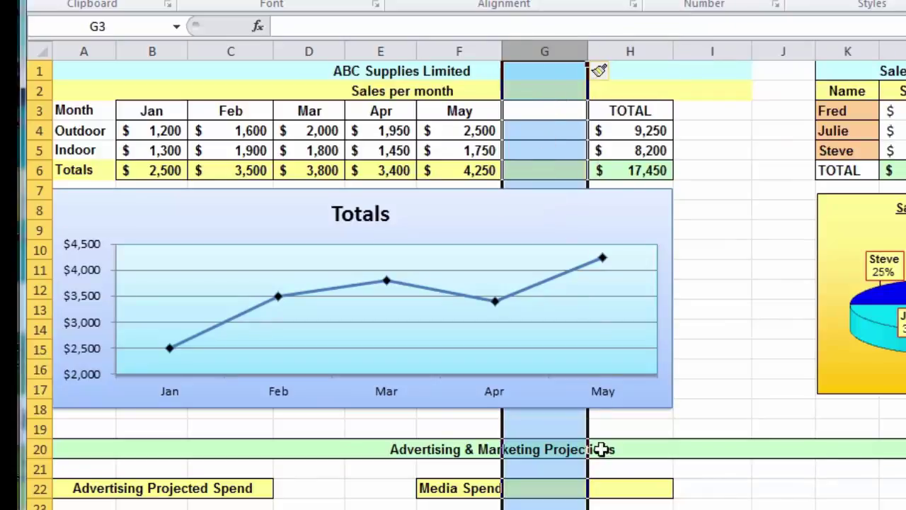
scroll(597, 464, "down", 2)
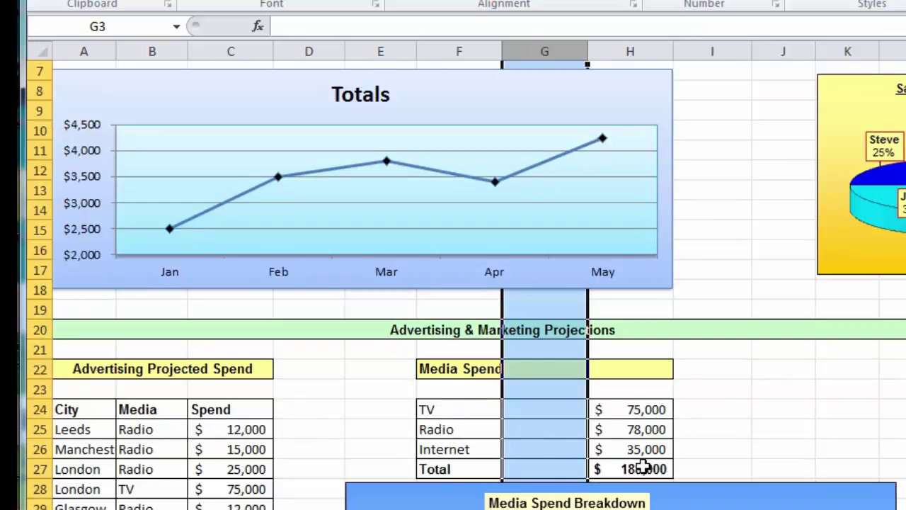
scroll(630, 464, "up", 2)
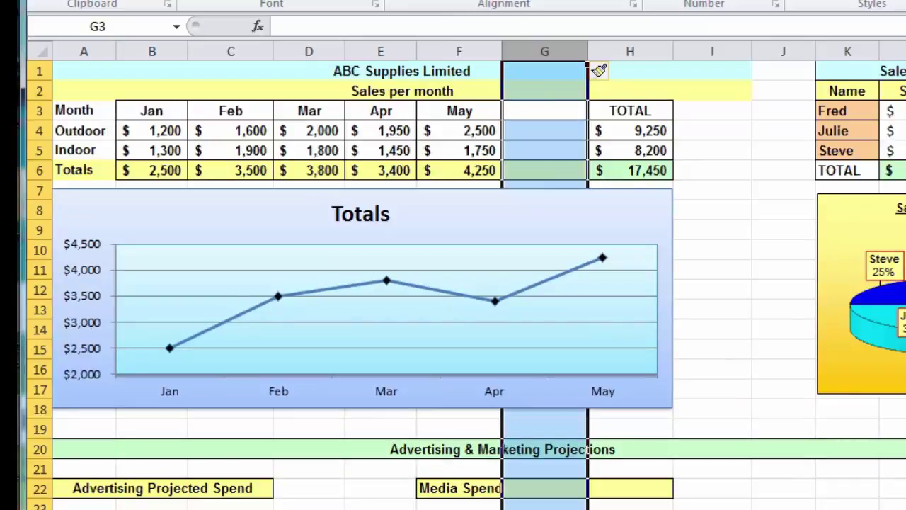
key("ctrl+minus")
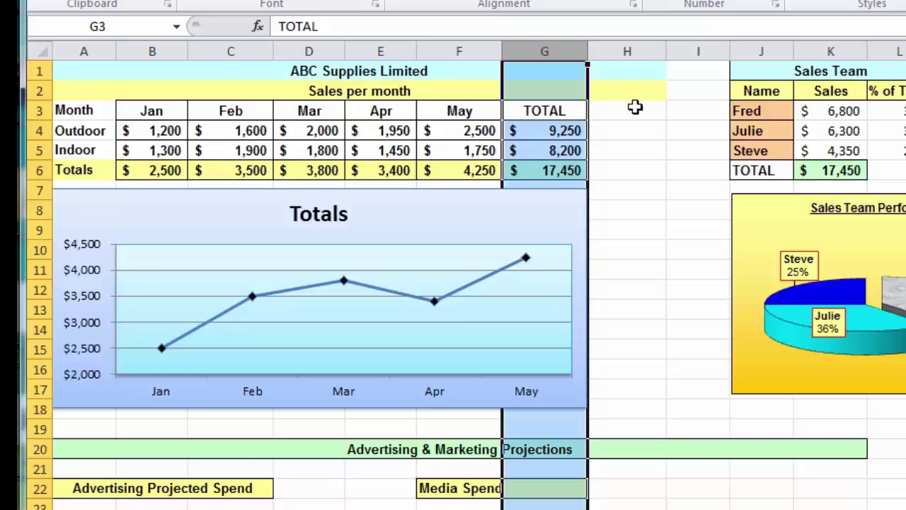
Insert blank cells at G3:G6 in the sales table, shifting the existing TOTAL cells right
left_click_drag(559, 107, 563, 167)
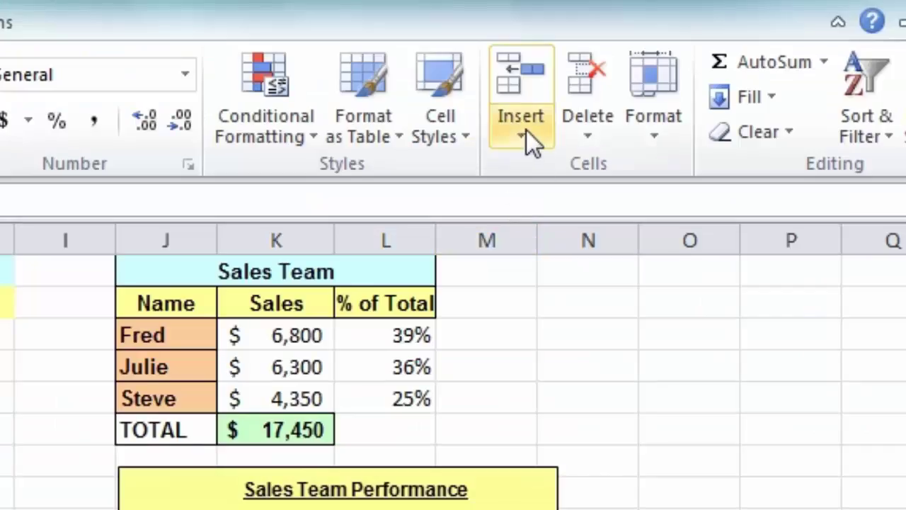
left_click(525, 129)
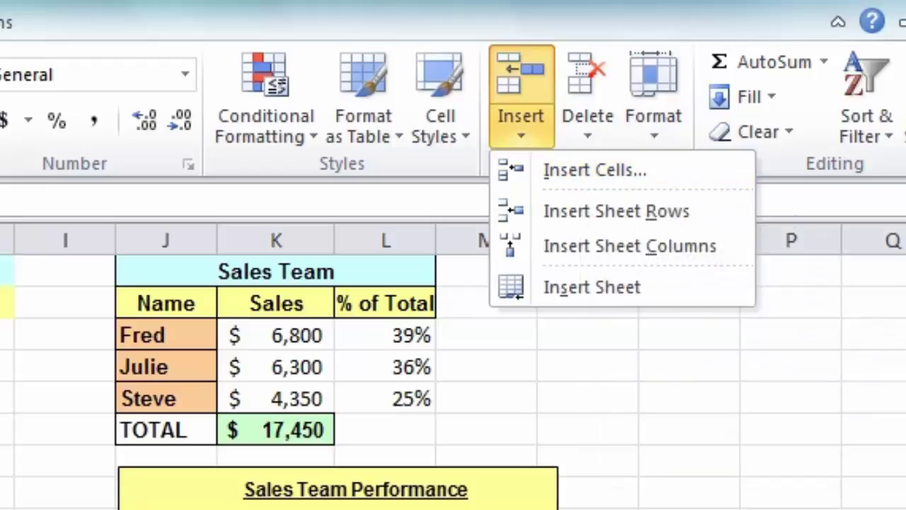
left_click(223, 42)
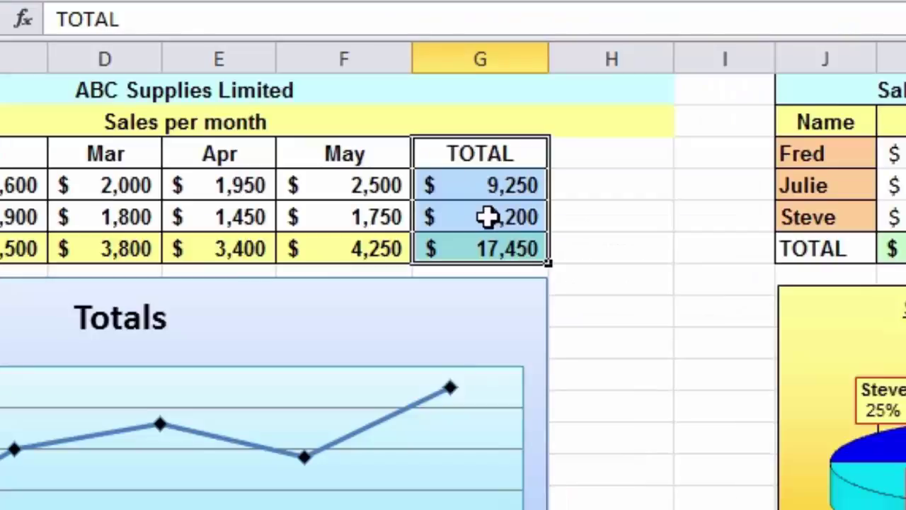
right_click(492, 224)
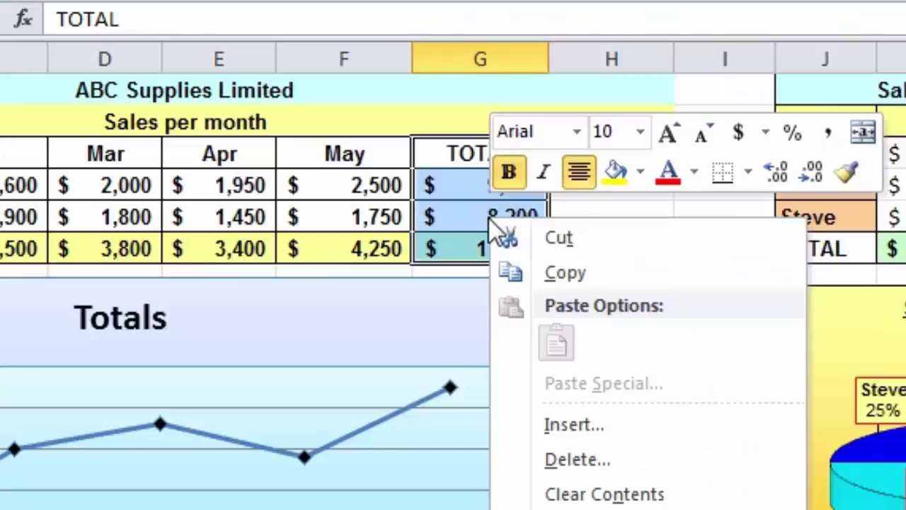
left_click(621, 424)
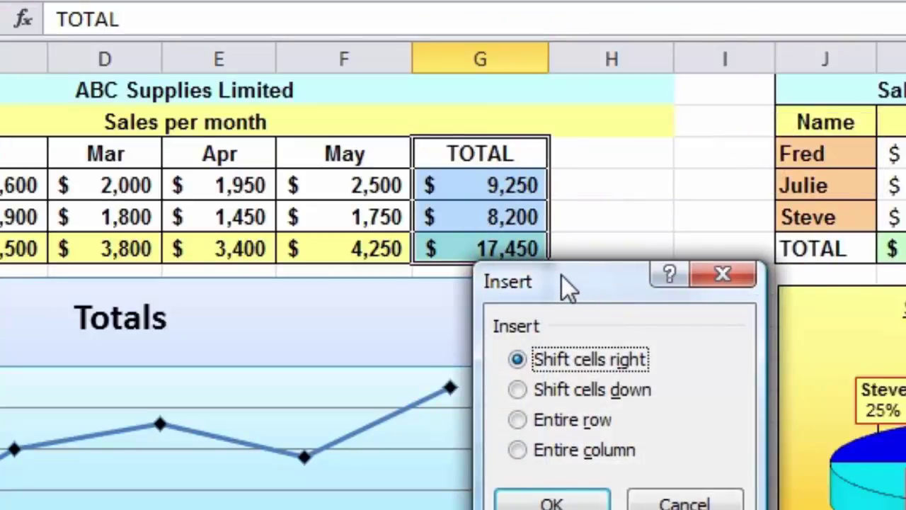
left_click_drag(562, 278, 674, 53)
left_click_drag(698, 129, 671, 126)
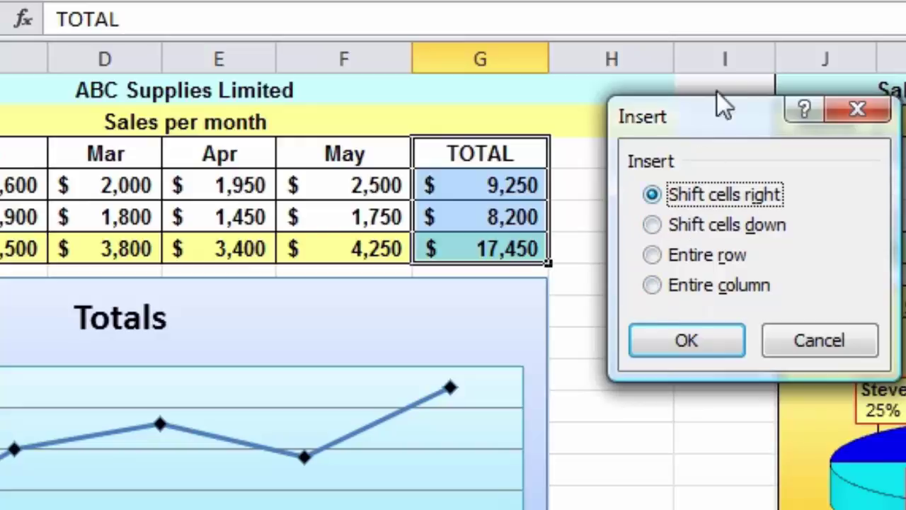
left_click_drag(701, 116, 796, 96)
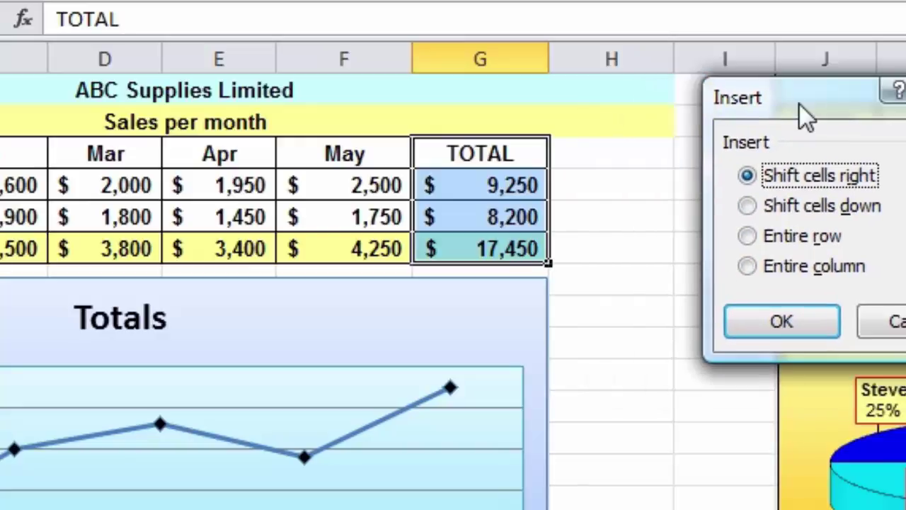
left_click(787, 315)
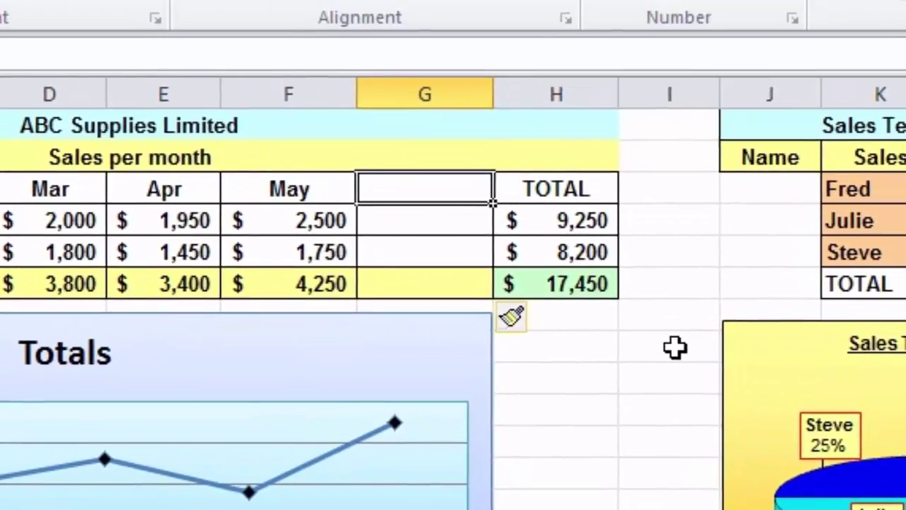
Label the inserted column June and enter sales of 3500 for Outdoor and 1200 for Indoor
type("June")
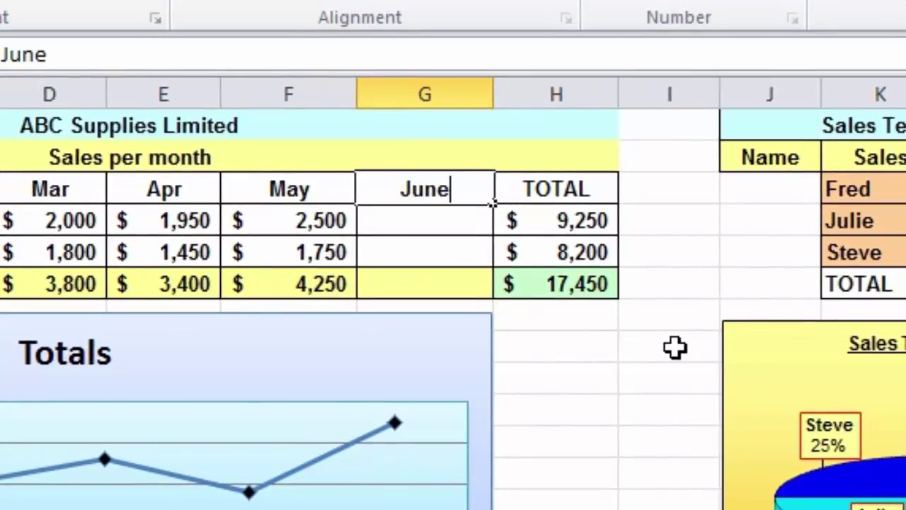
key("Return")
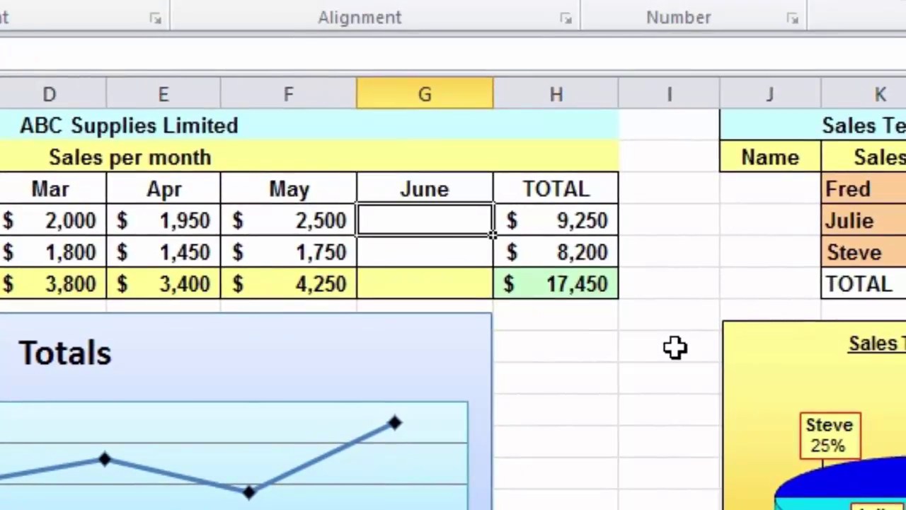
type("3500")
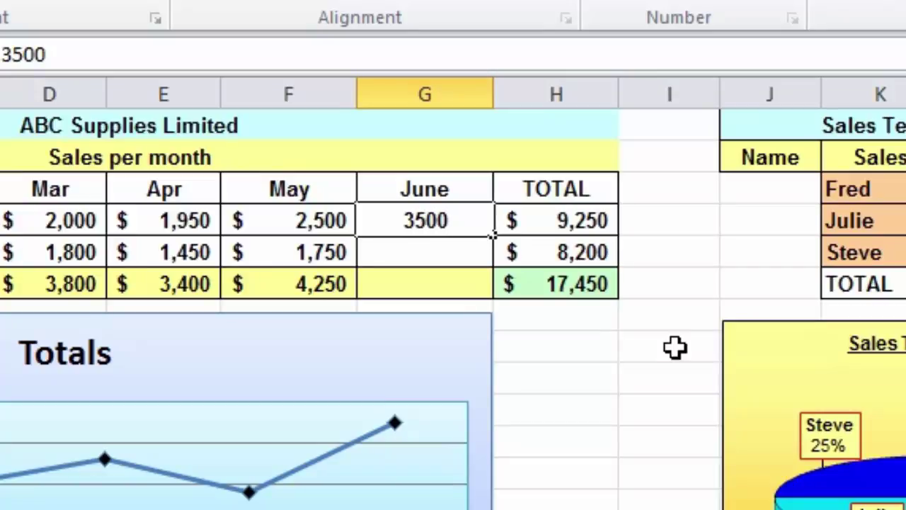
key("Return")
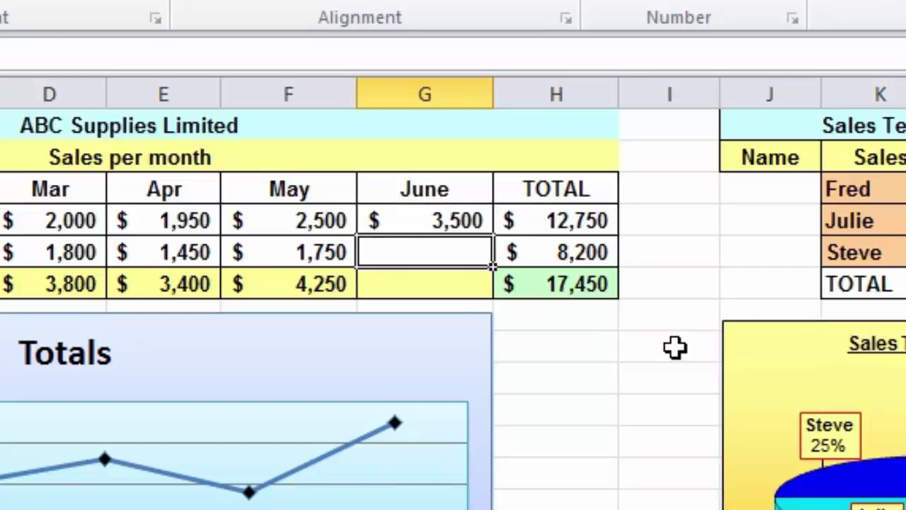
type("1200")
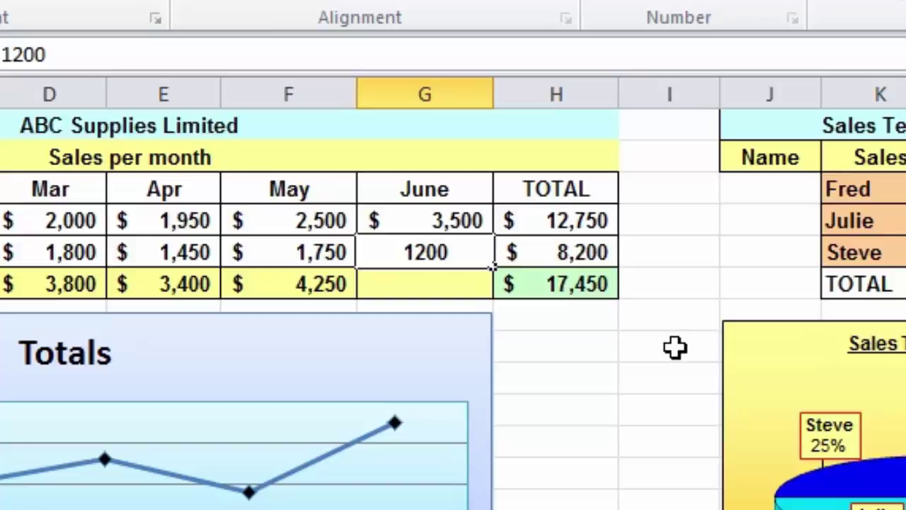
key("Return")
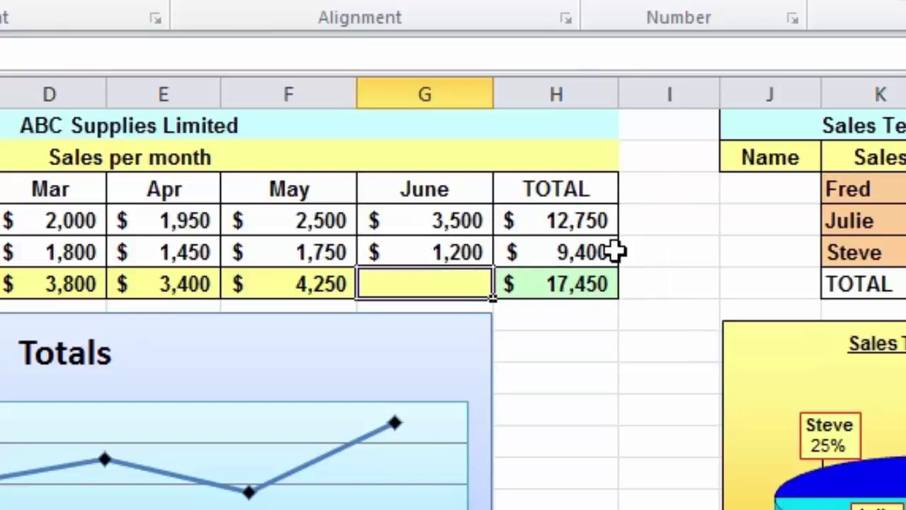
Check the range in the Indoor TOTAL formula in H5, and add up the June sales in G6 with AutoSum as =SUM(G4:G5)
double_click(576, 253)
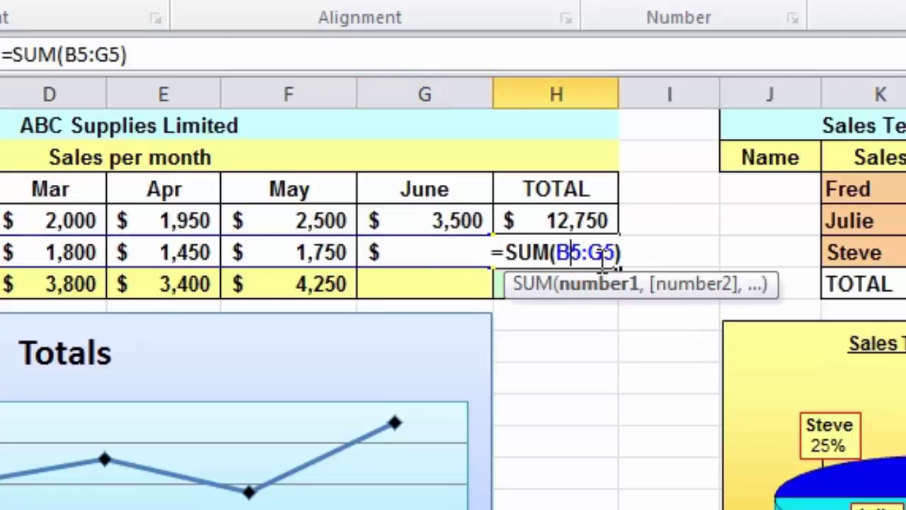
left_click_drag(586, 268, 450, 269)
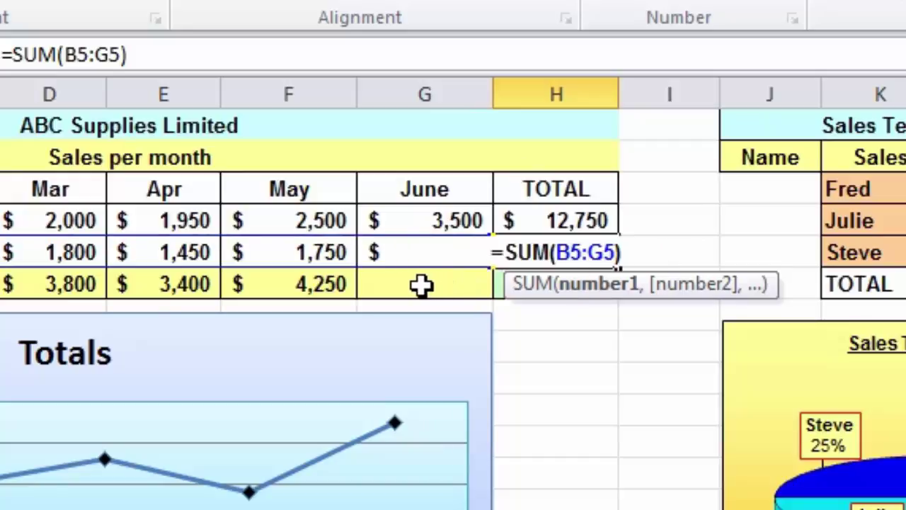
left_click(422, 284)
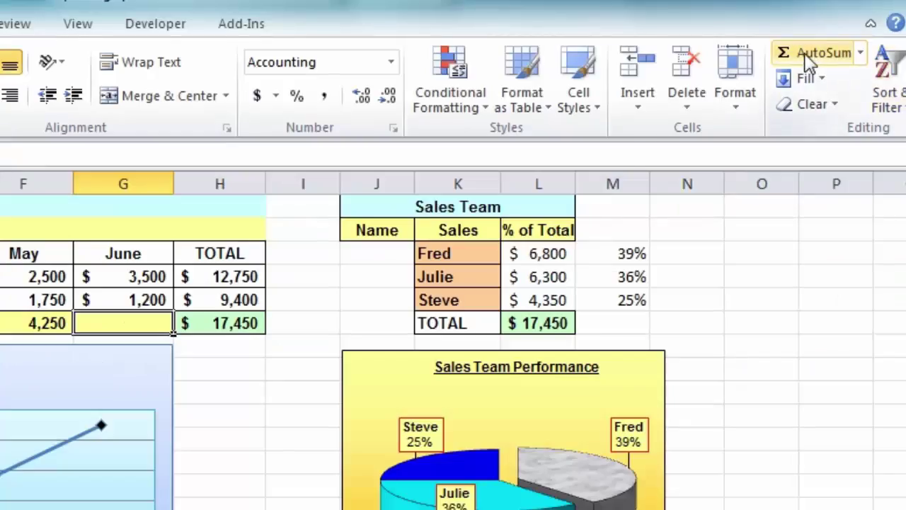
left_click(811, 57)
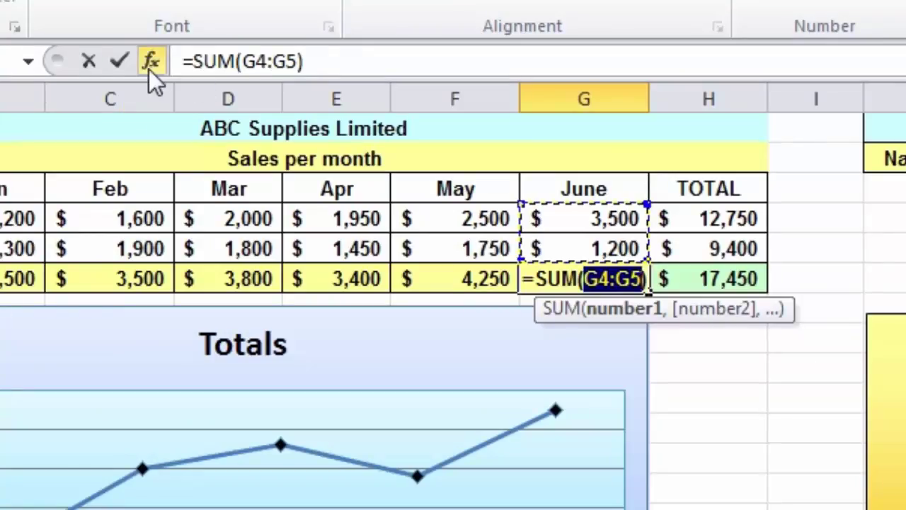
left_click(121, 61)
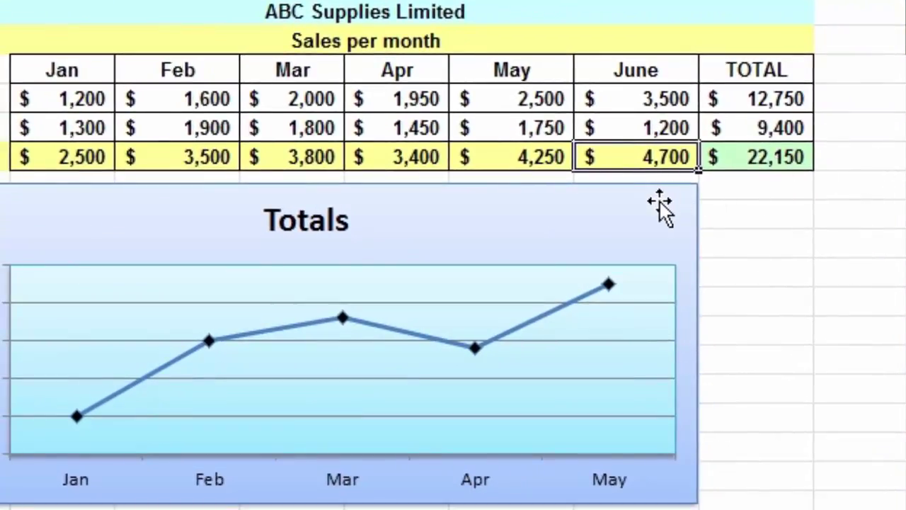
Extend the Totals line chart's source data range to include the June column
left_click(642, 235)
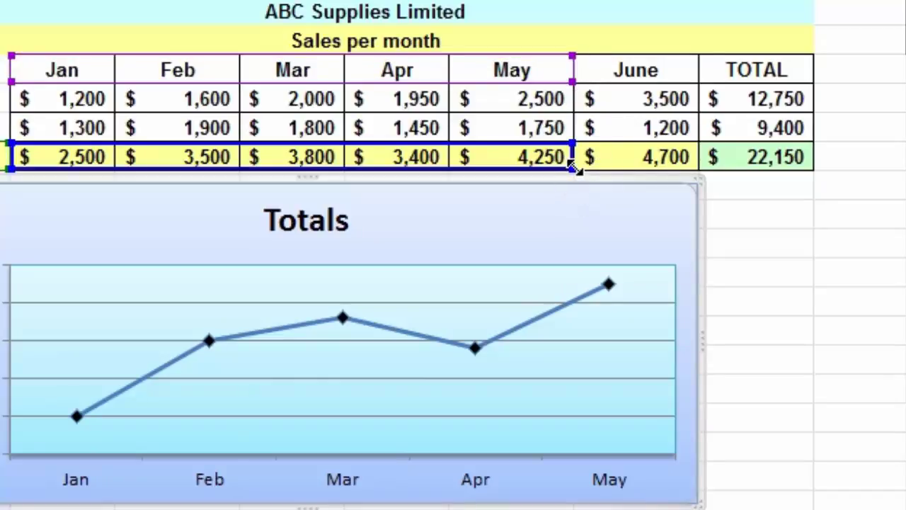
left_click_drag(573, 168, 680, 187)
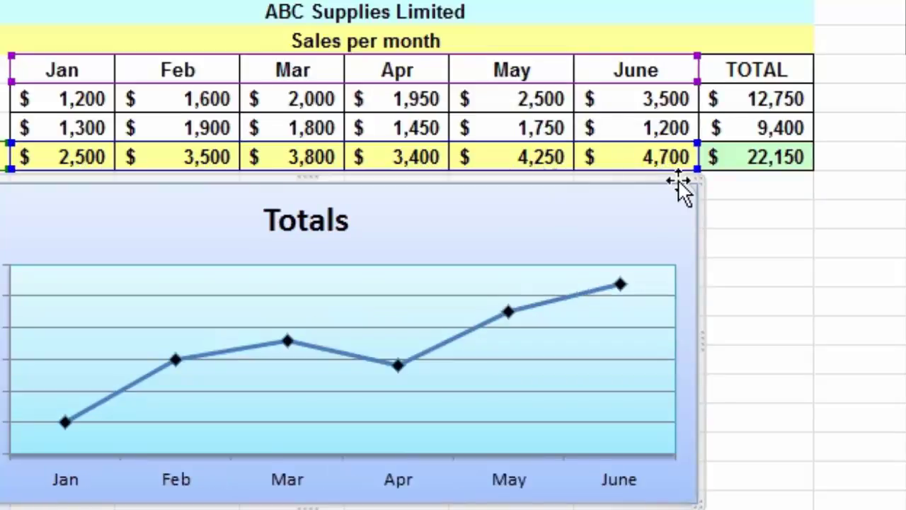